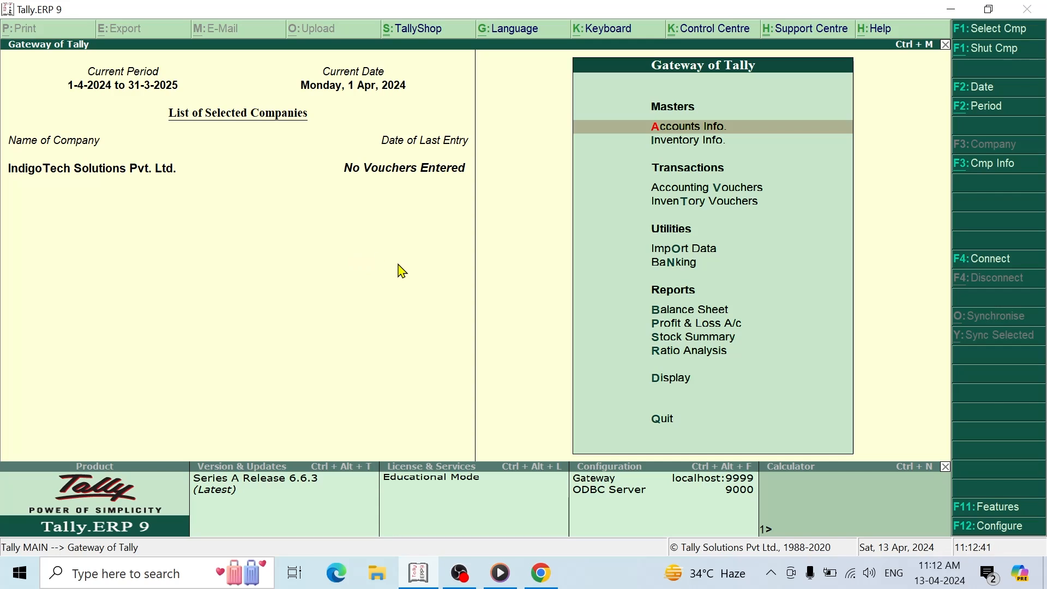
key(Return)
key(Down)
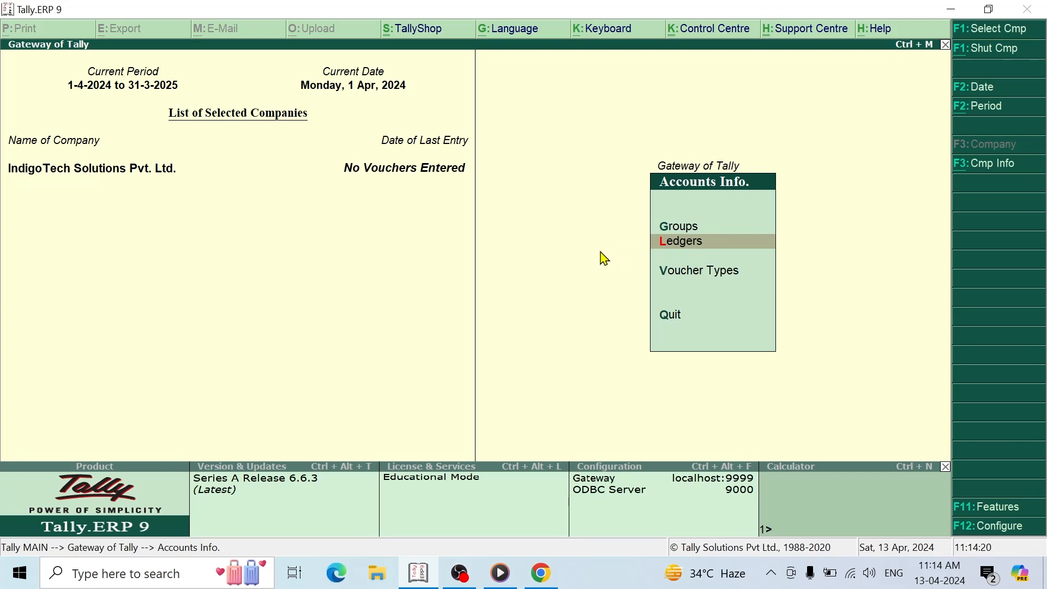
key(Escape)
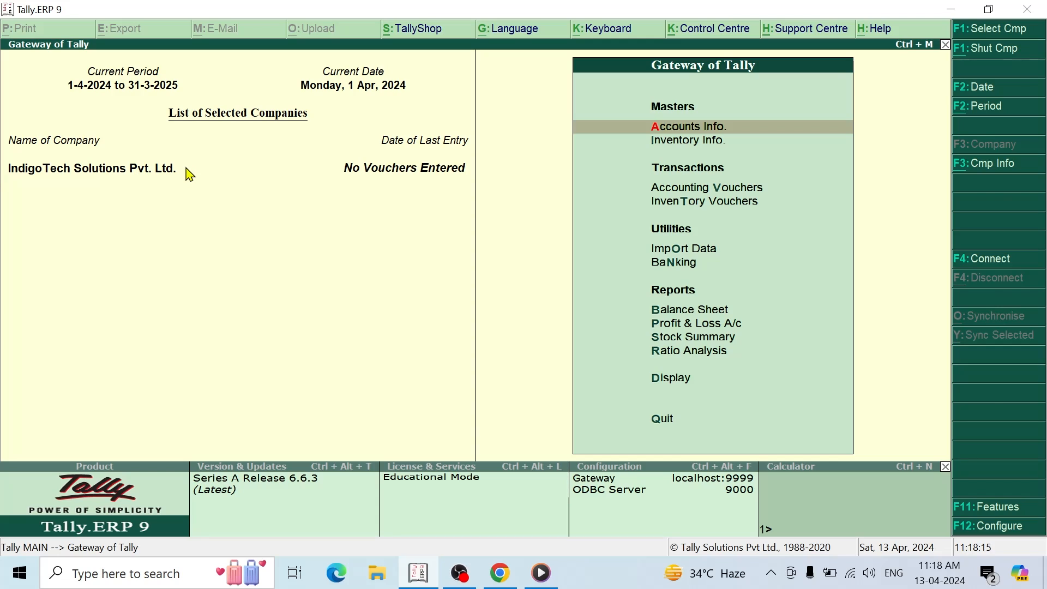
Step: Select IndigoTech Solutions Pvt. Ltd. as the working company
click(991, 32)
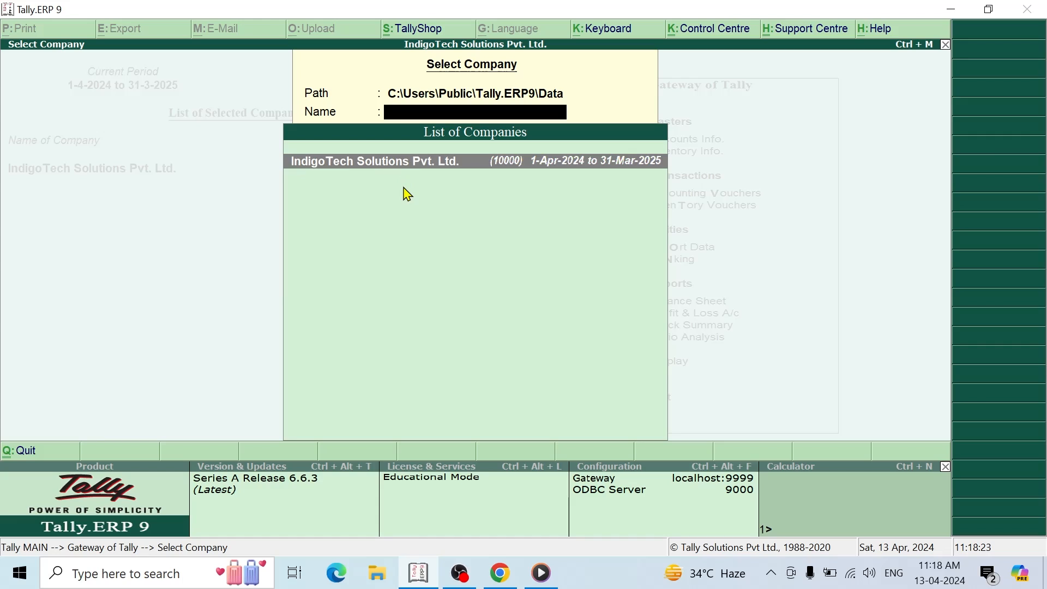
key(Return)
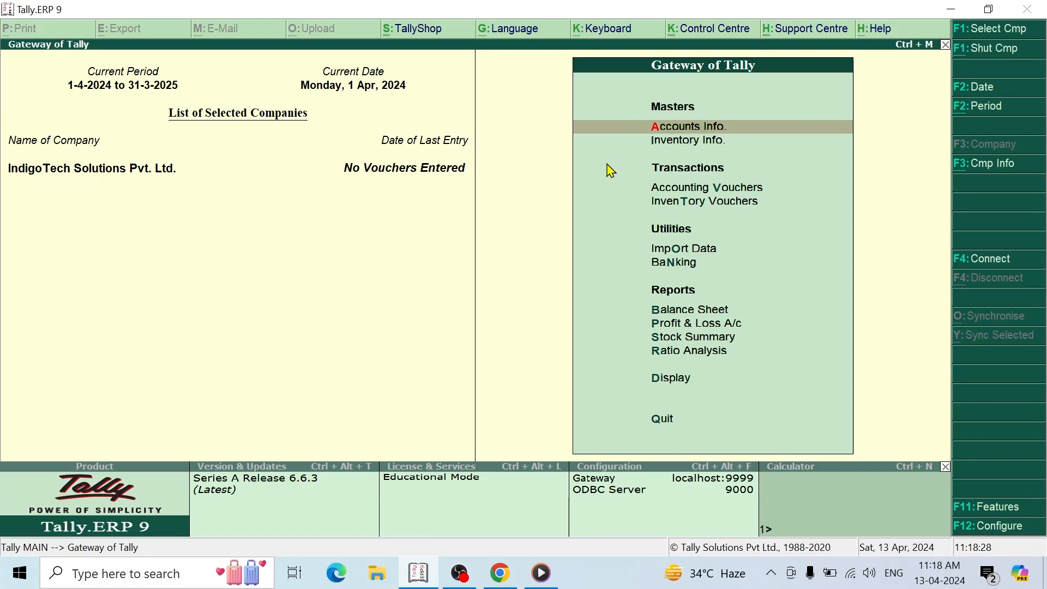
Step: Look through the list of predefined account groups in the accounts masters, then leave the group options
key(Return)
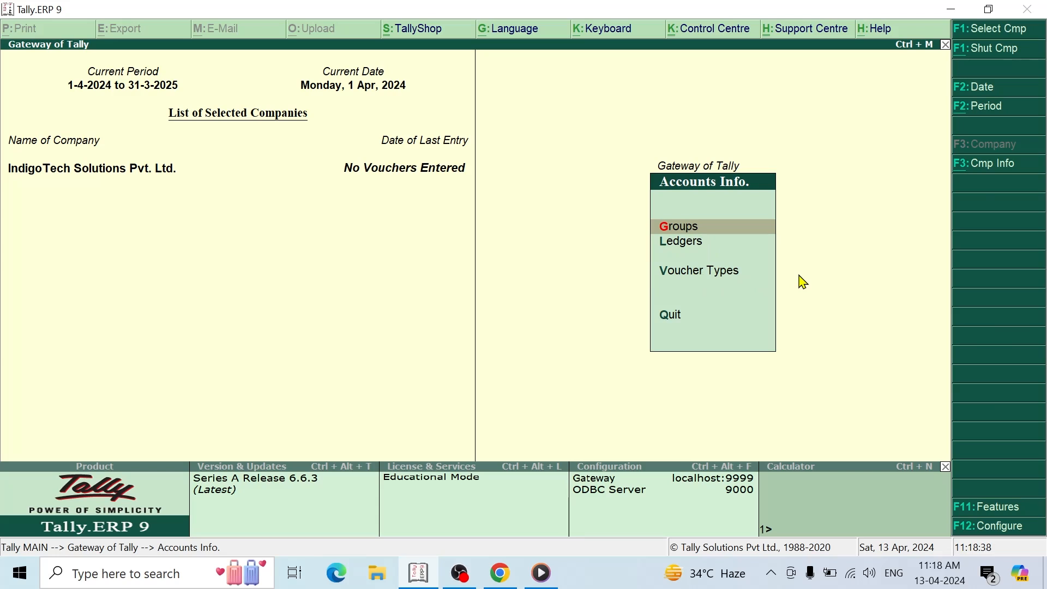
key(Return)
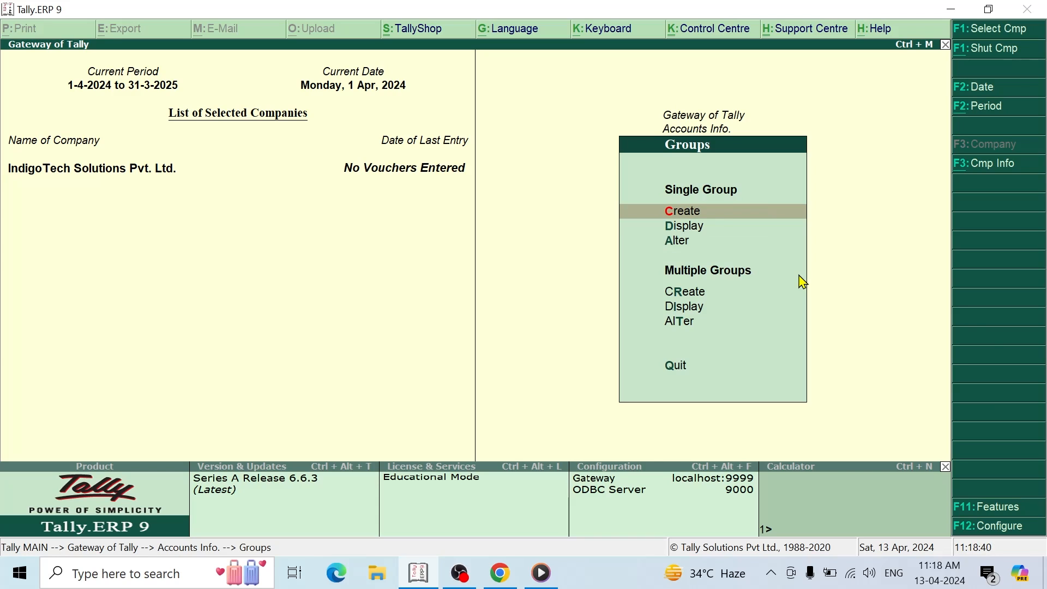
key(Down)
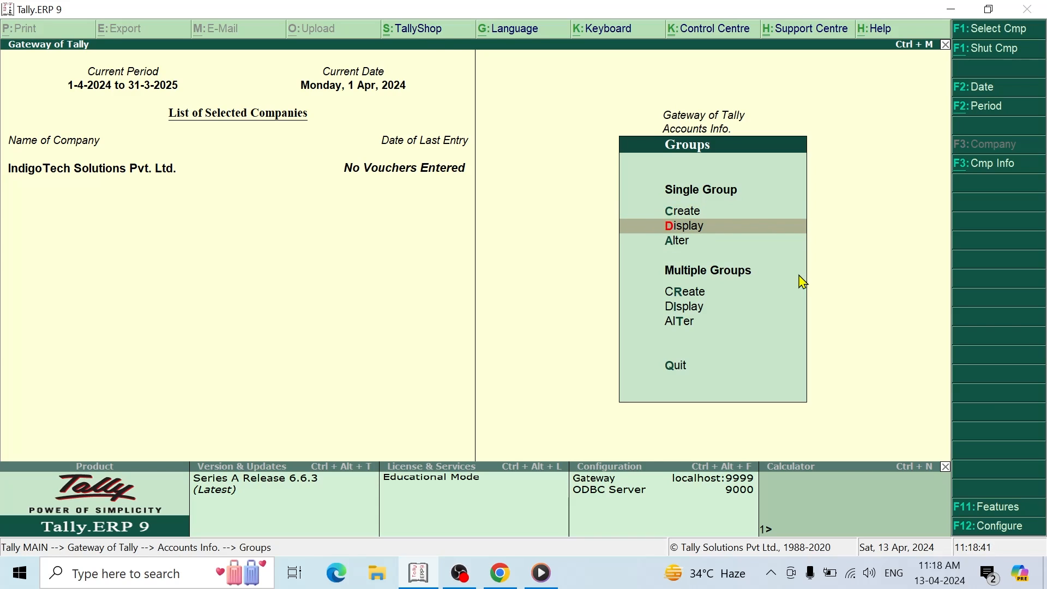
key(Return)
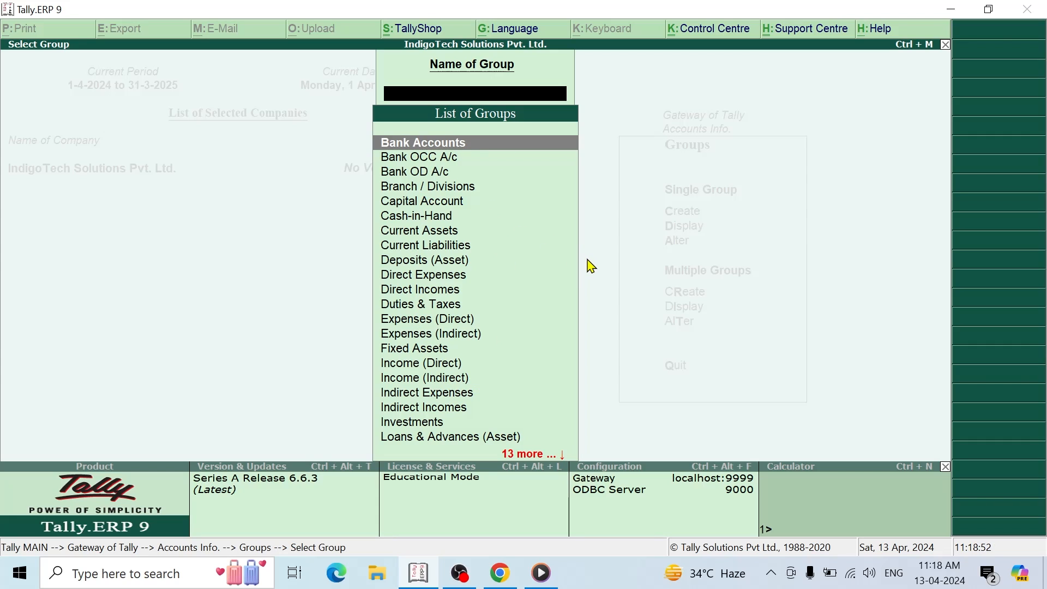
key(Escape)
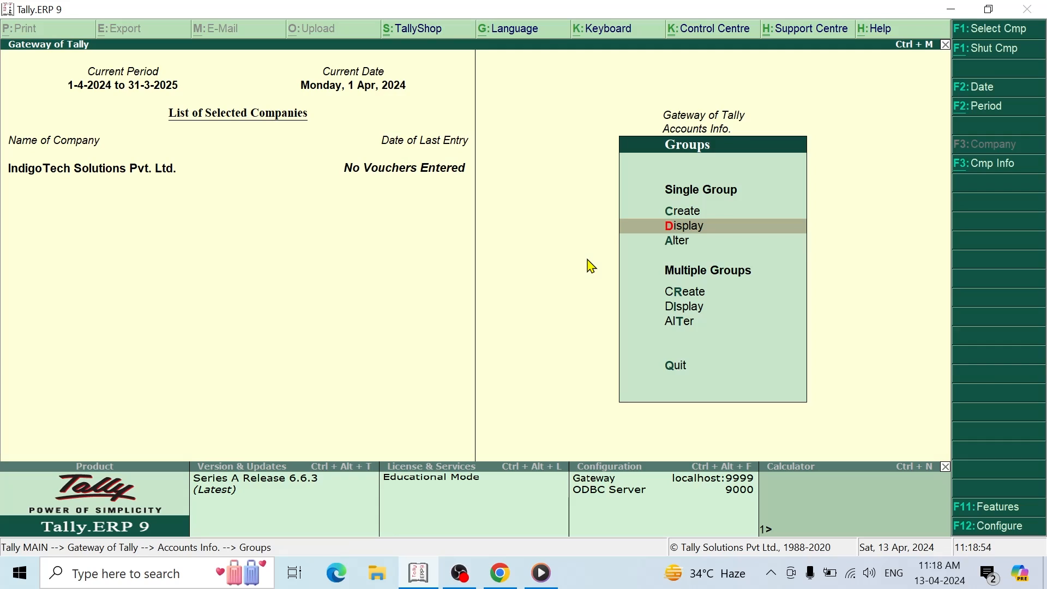
key(Escape)
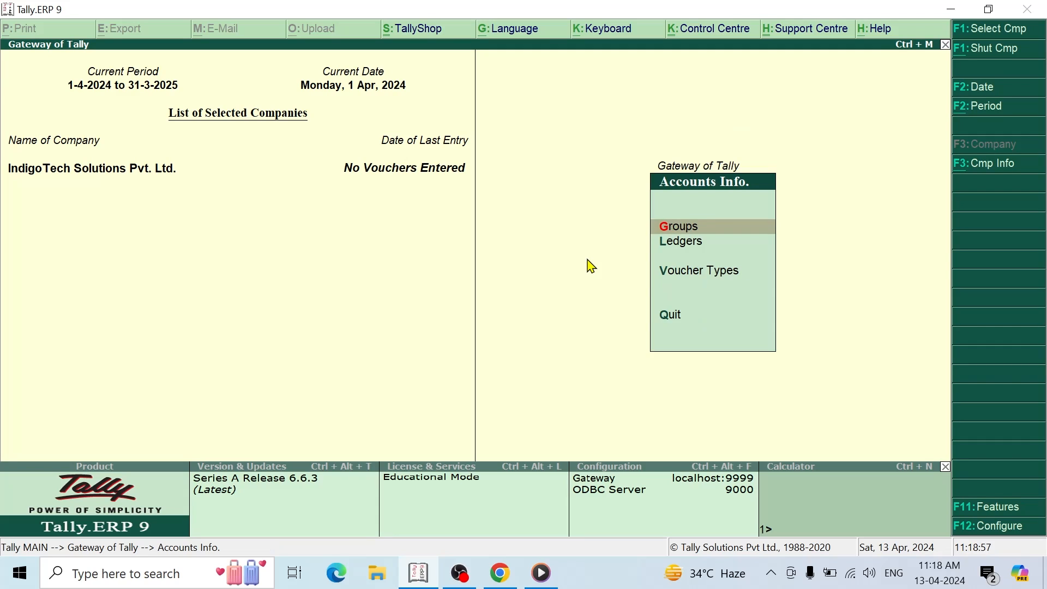
Step: View the list of existing ledgers in the accounts masters, including Cash and Profit & Loss A/c
key(Down)
key(Down)
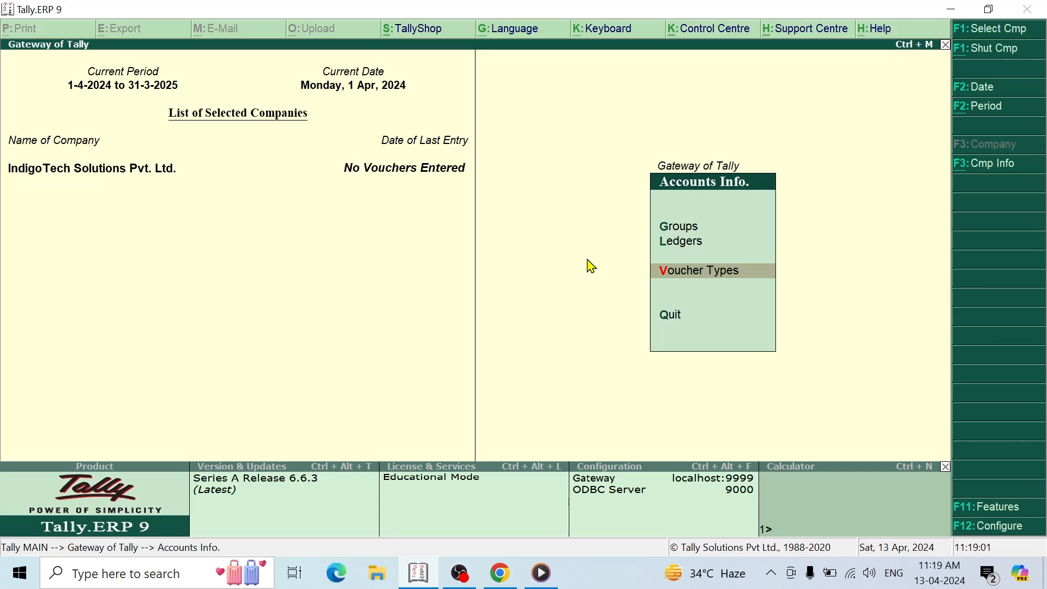
key(Up)
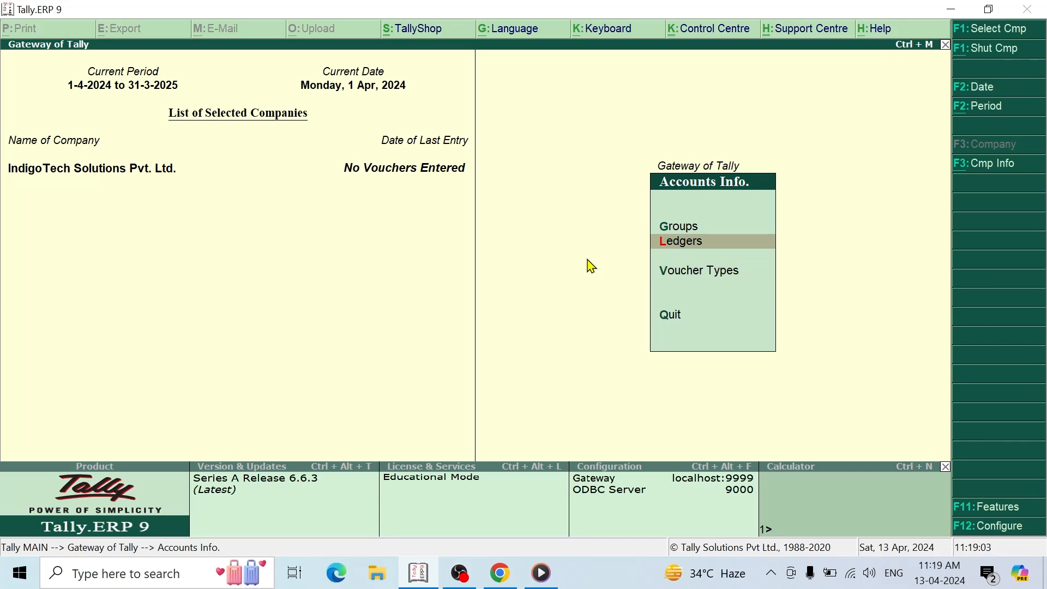
key(Return)
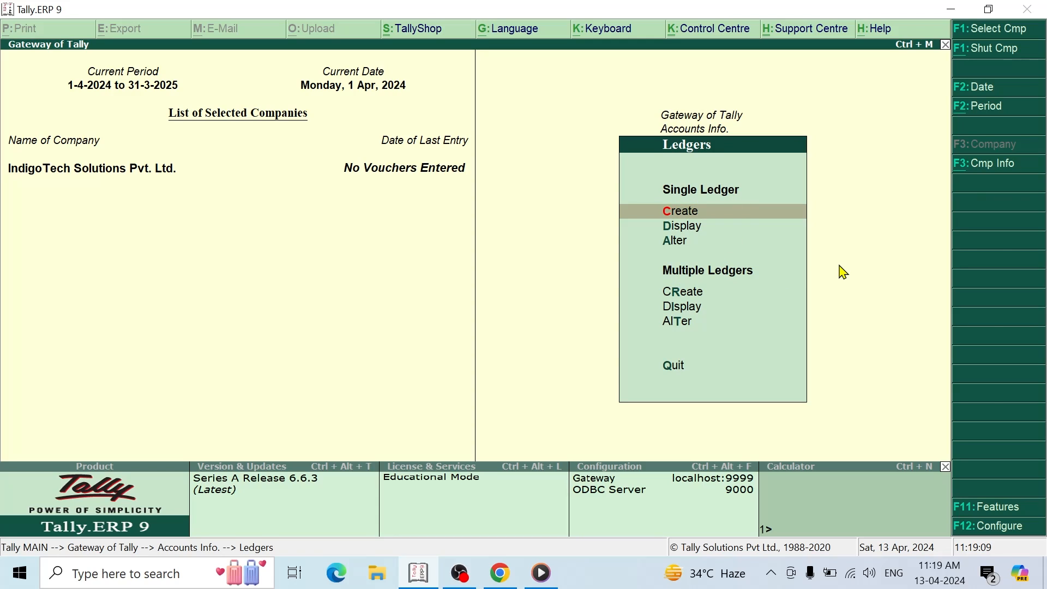
key(Down)
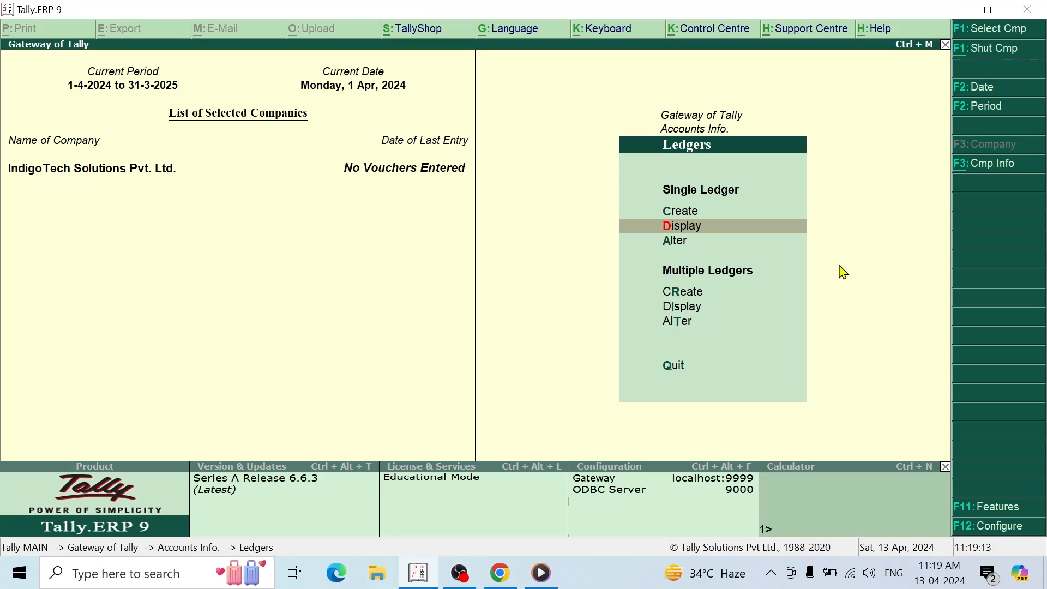
key(Return)
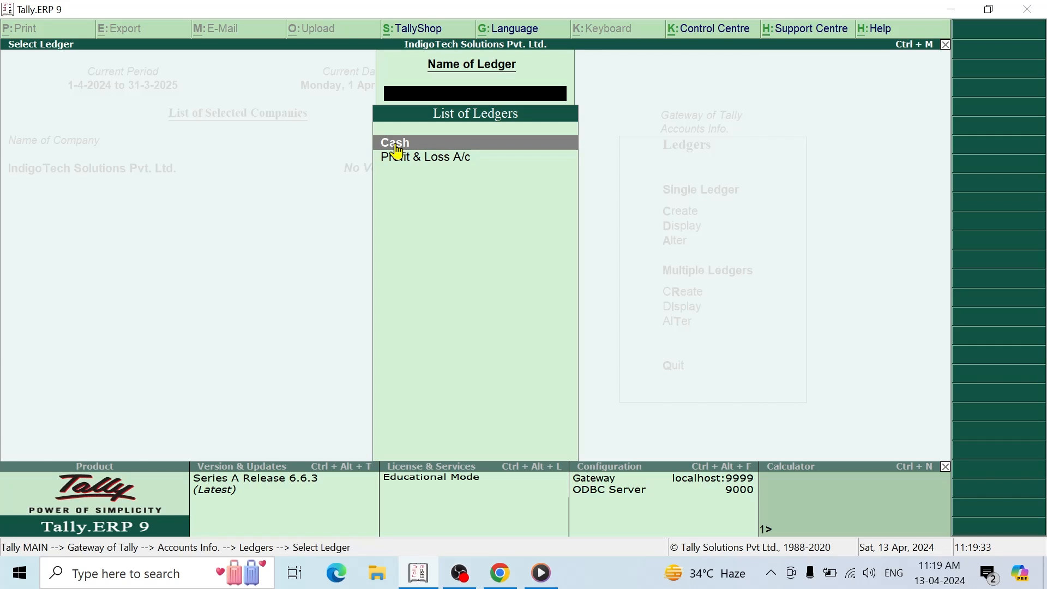
key(Down)
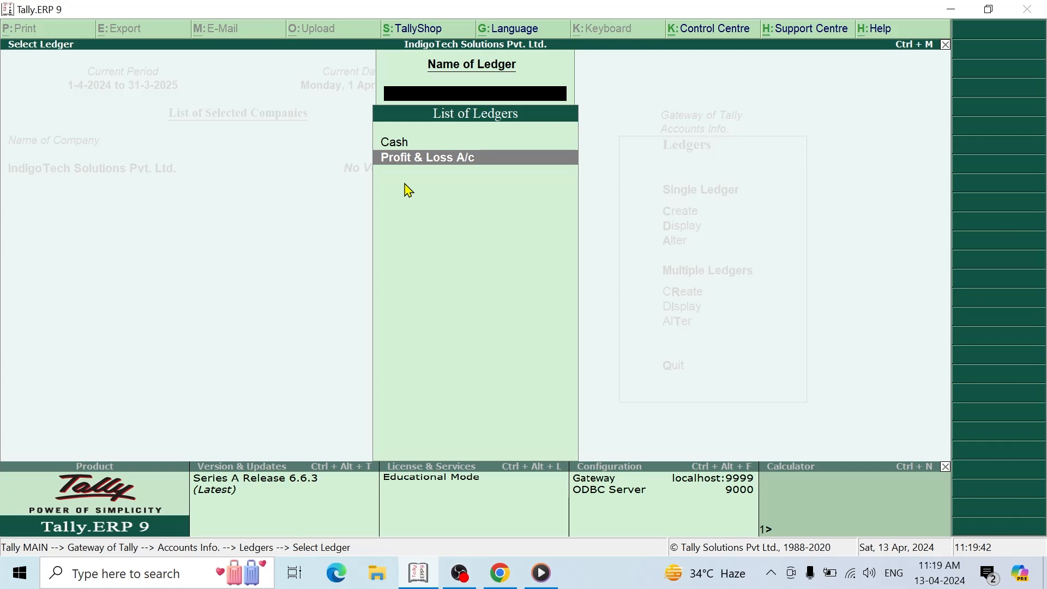
key(Escape)
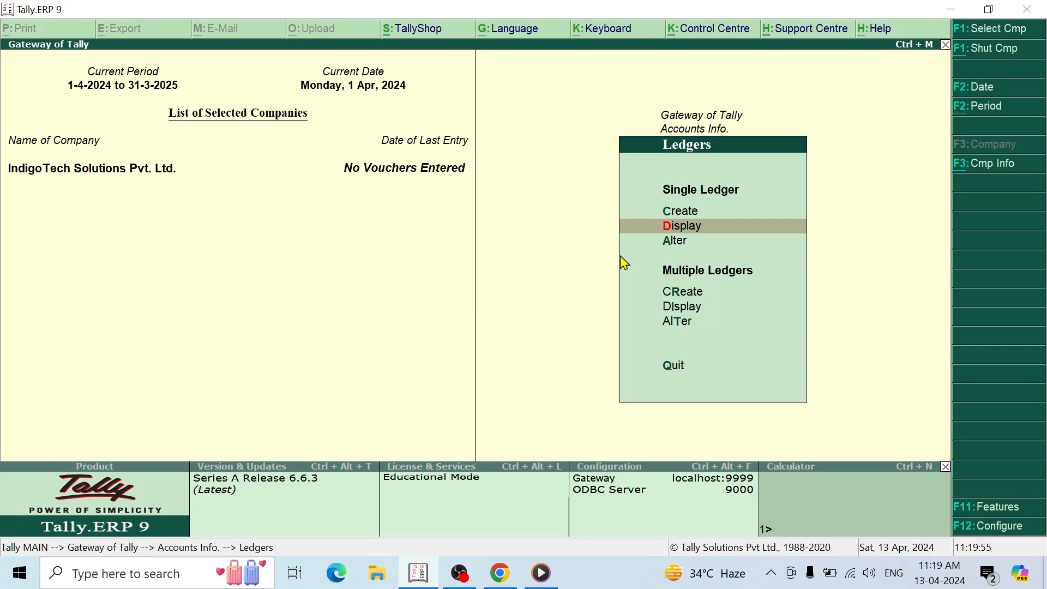
Step: Start a new single ledger named Sales without an alias and place it under Sales Accounts
key(Up)
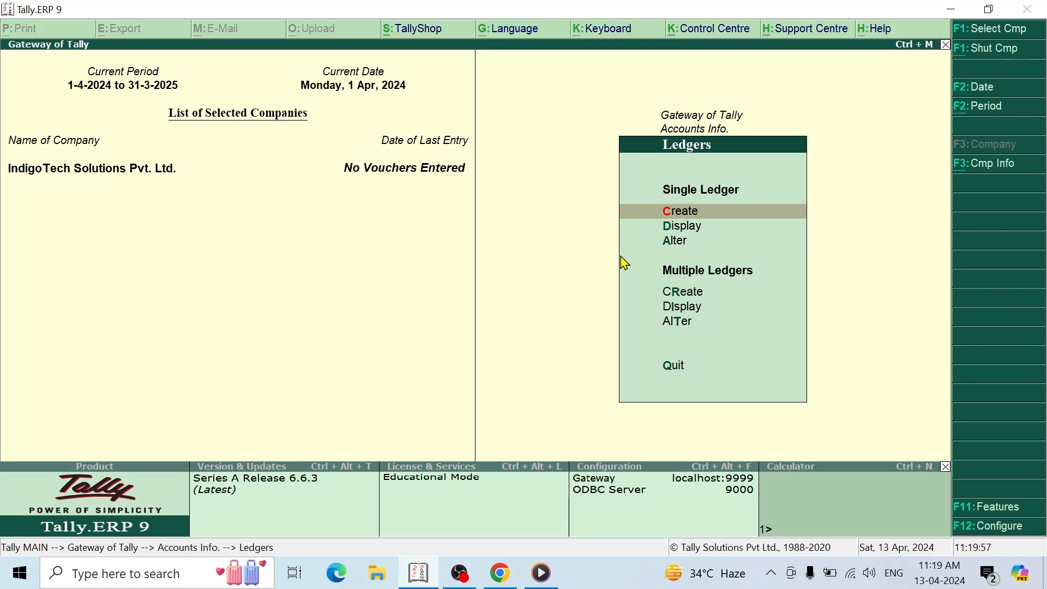
key(Return)
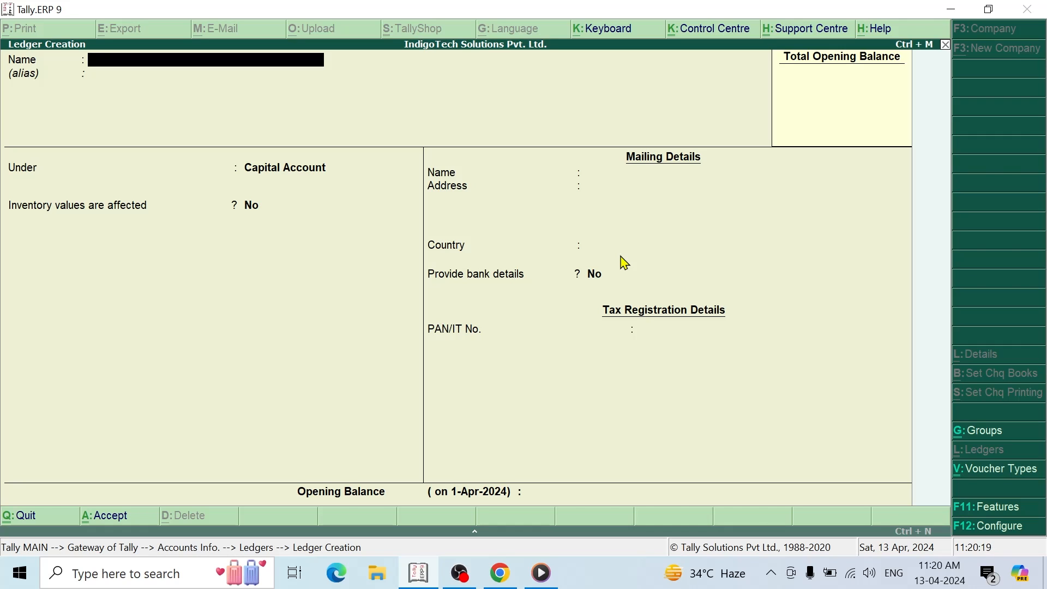
text(Sales)
key(Return)
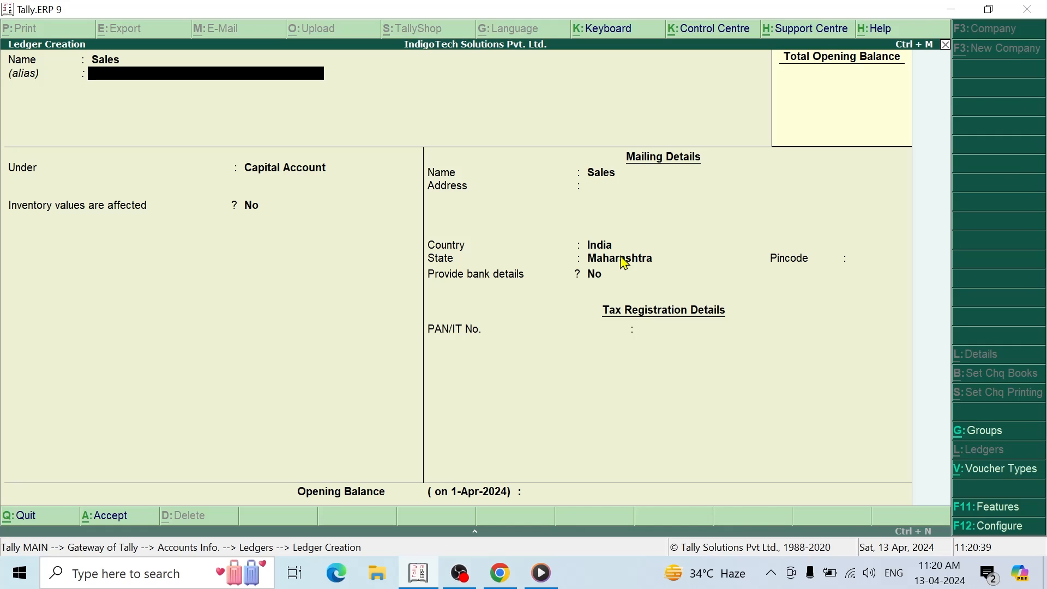
key(Return)
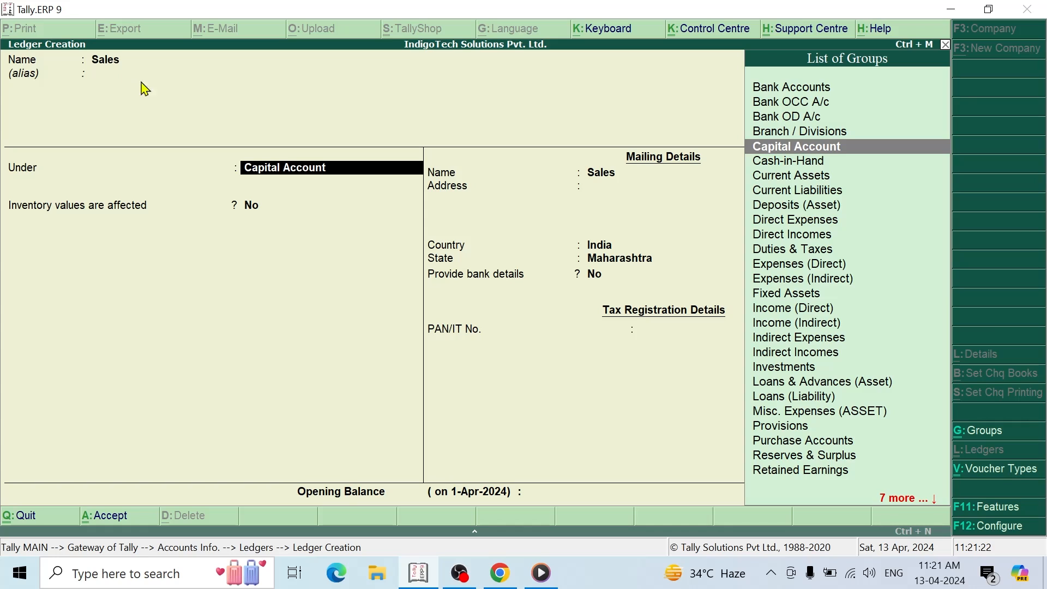
text(Sale)
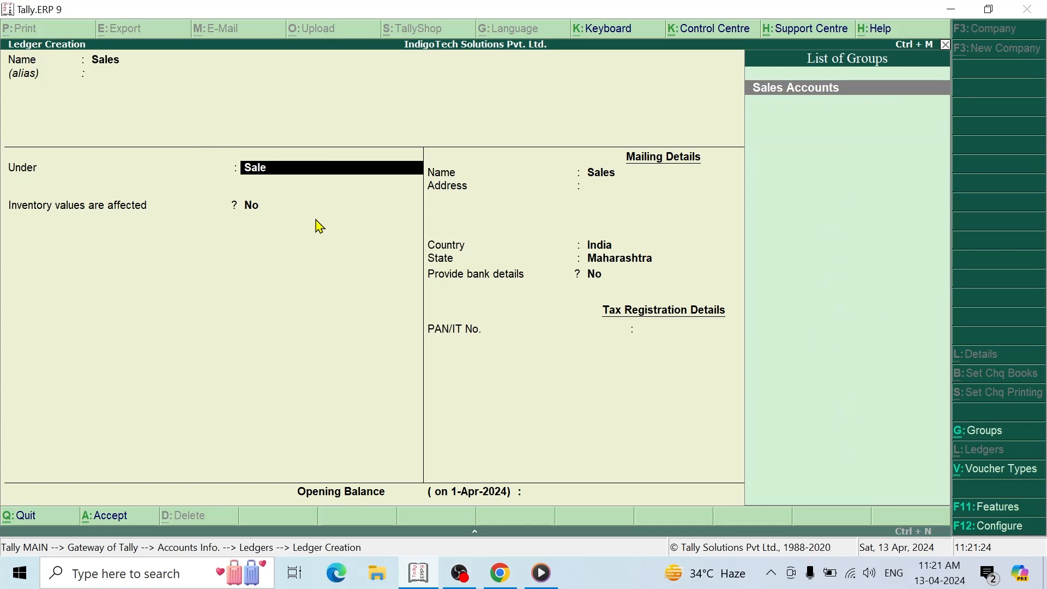
key(Return)
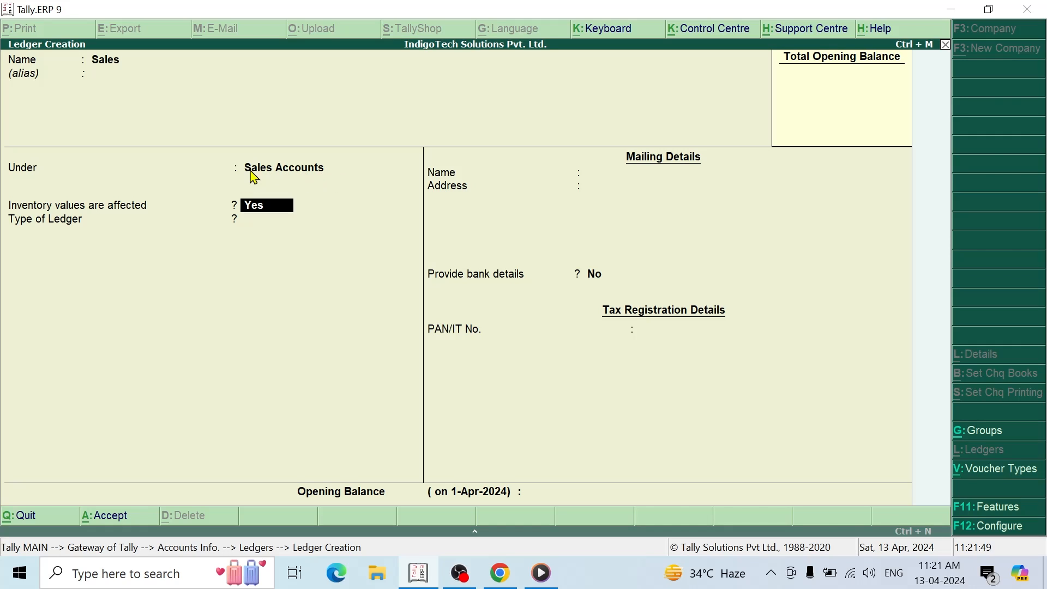
Step: Keep inventory values affected at Yes, set the ledger type to Not Applicable, and save the Sales ledger
key(Return)
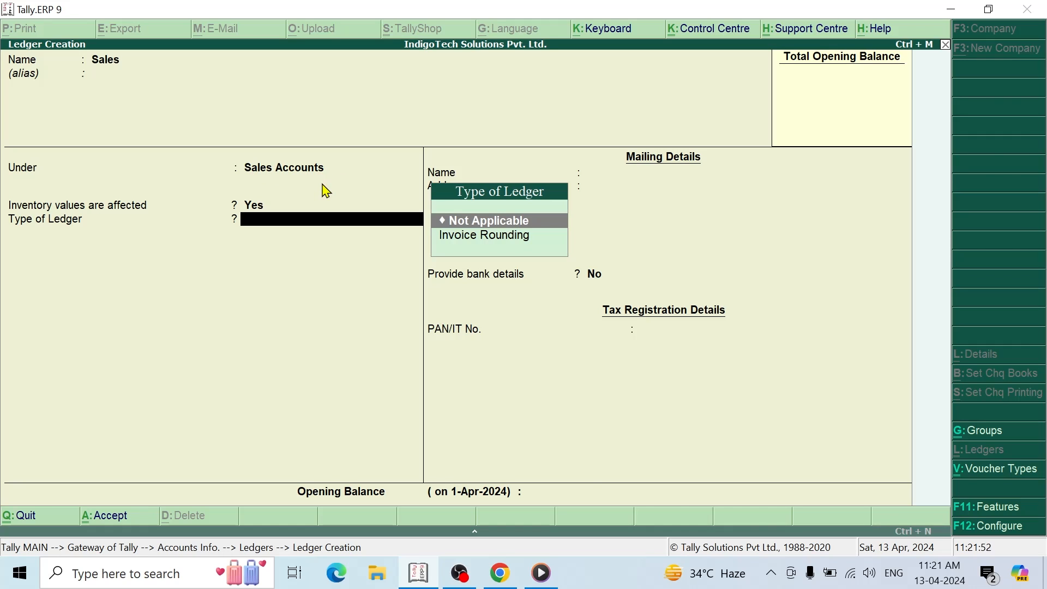
key(Return)
key(Return)
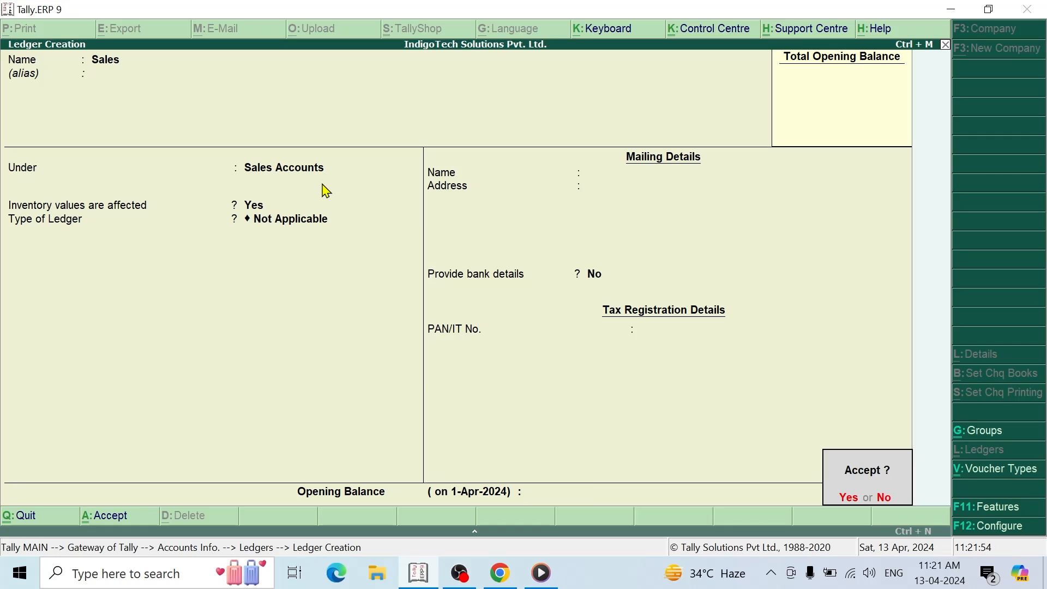
key(Return)
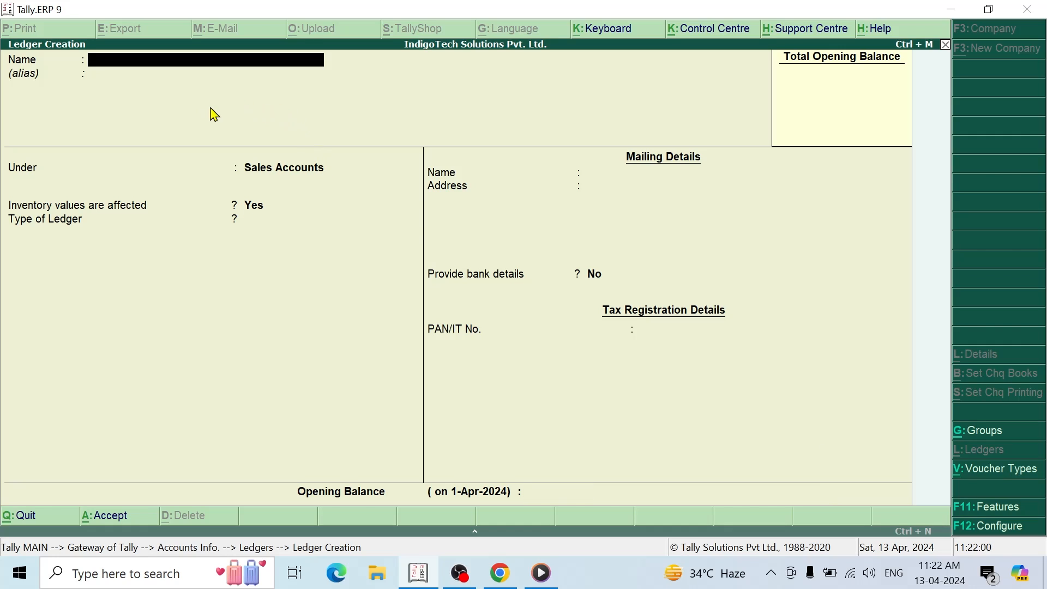
key(Escape)
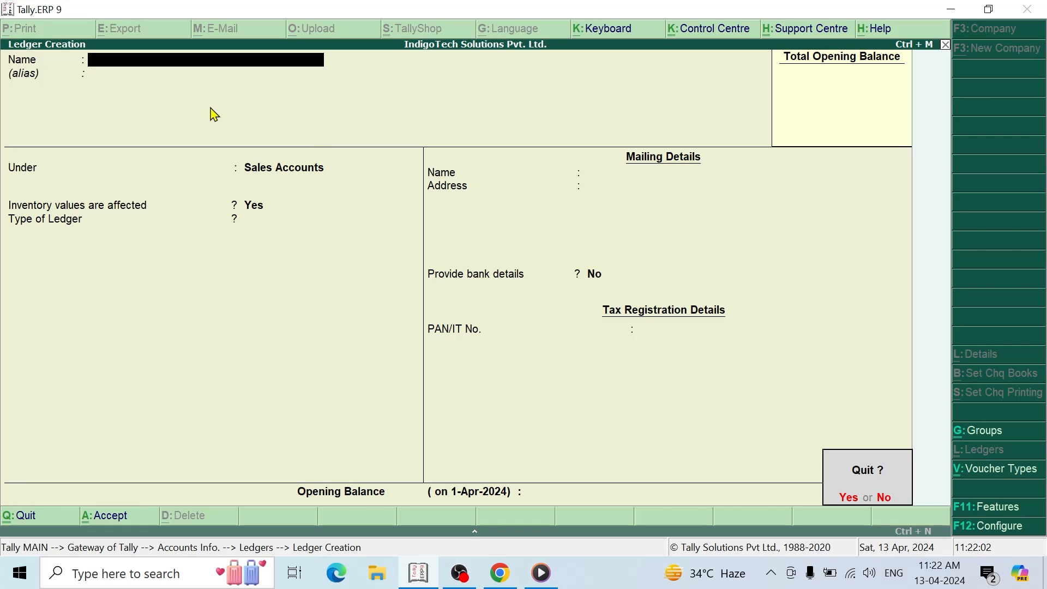
key(y)
Step: Check the ledger list for the new Sales ledger
key(Down)
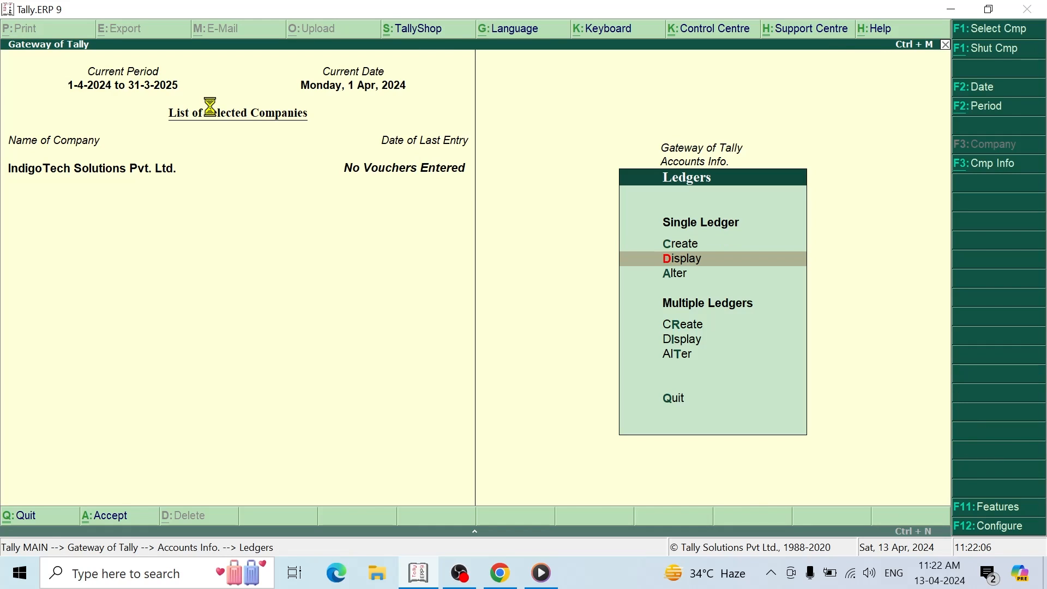
key(Return)
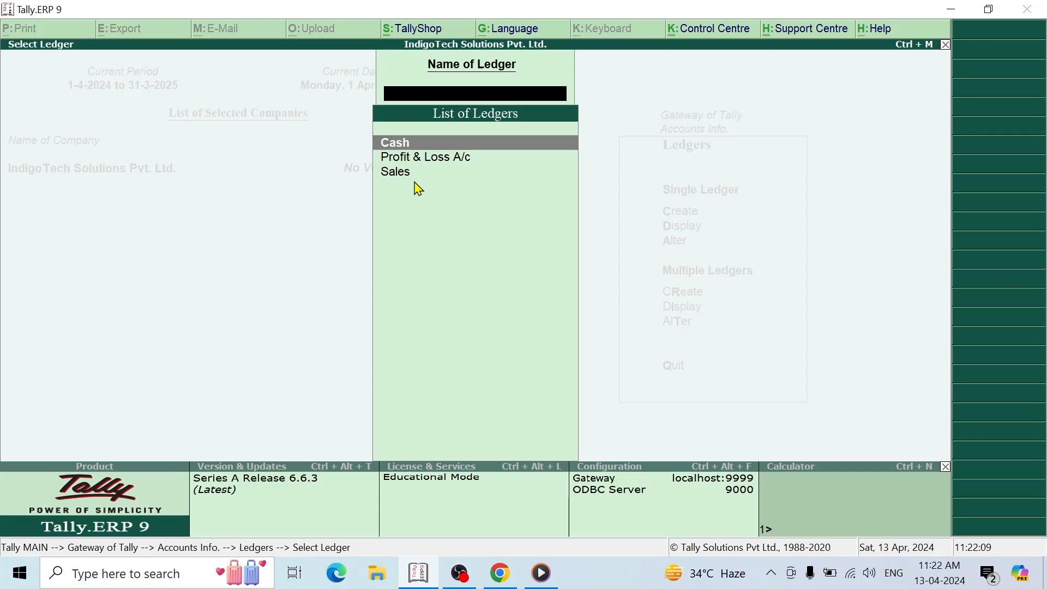
key(Down)
key(Down)
key(Escape)
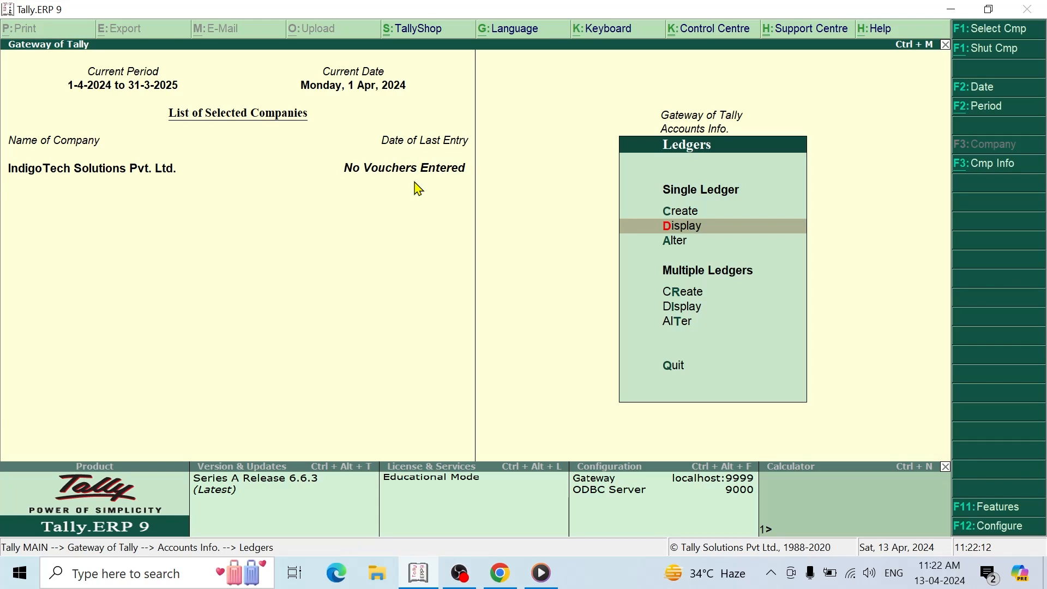
Step: Start a new single ledger named Purchase without an alias and place it under Purchase Accounts
key(Up)
key(Return)
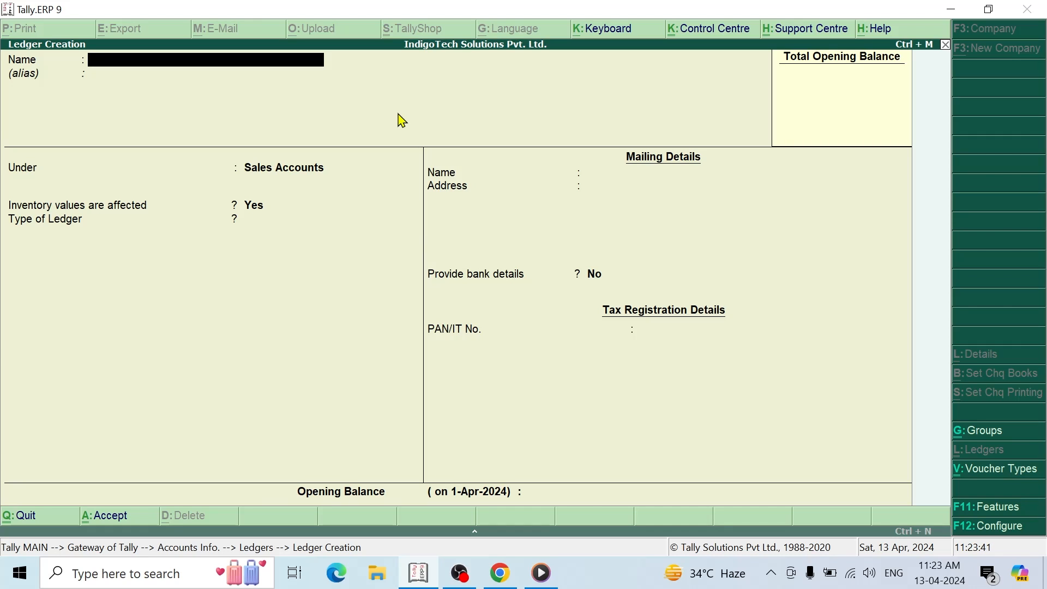
text(Purchase)
key(Return)
key(Return)
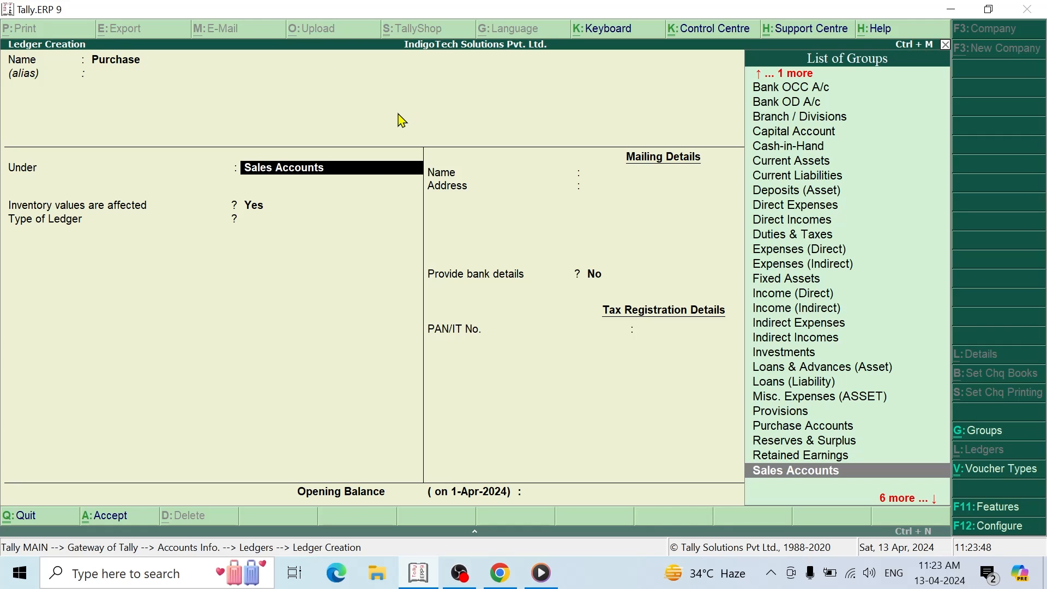
text(Purcha)
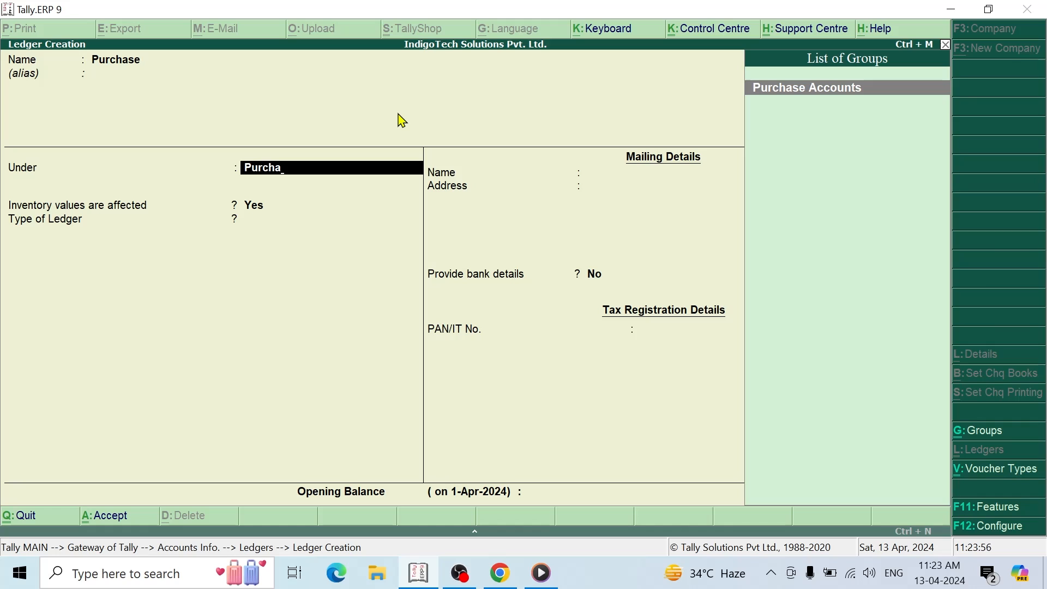
key(Return)
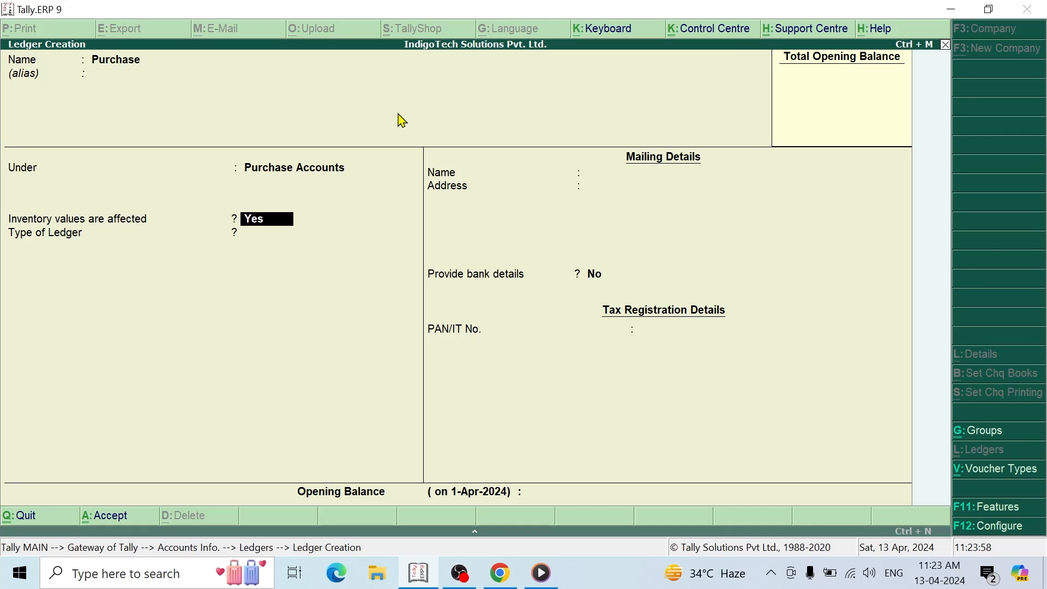
Step: Keep inventory values affected at Yes and the ledger type at Not Applicable, and save the Purchase ledger
key(Return)
key(Return)
key(Return)
key(Return)
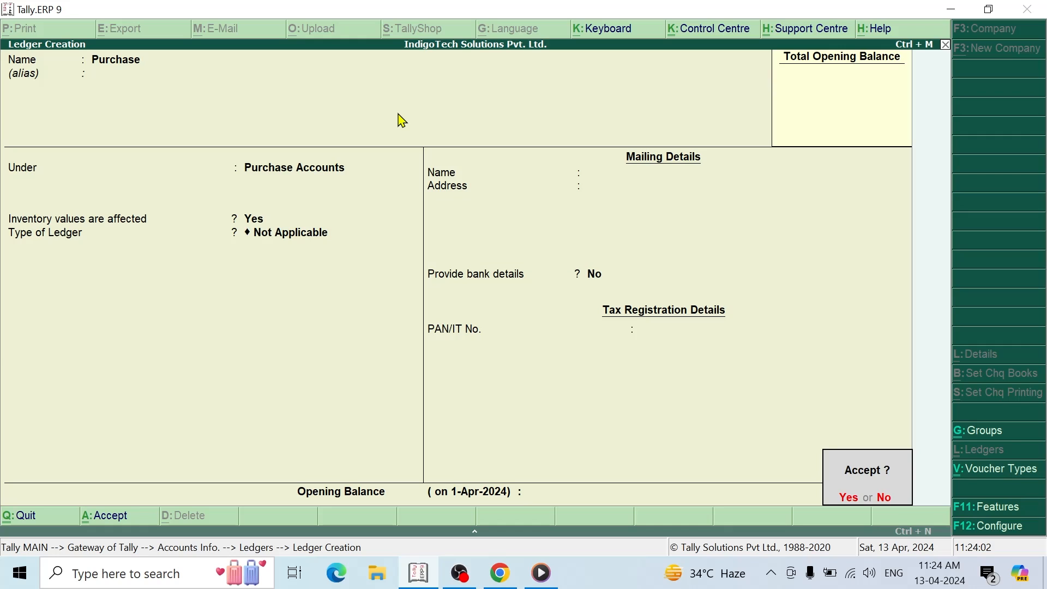
key(Return)
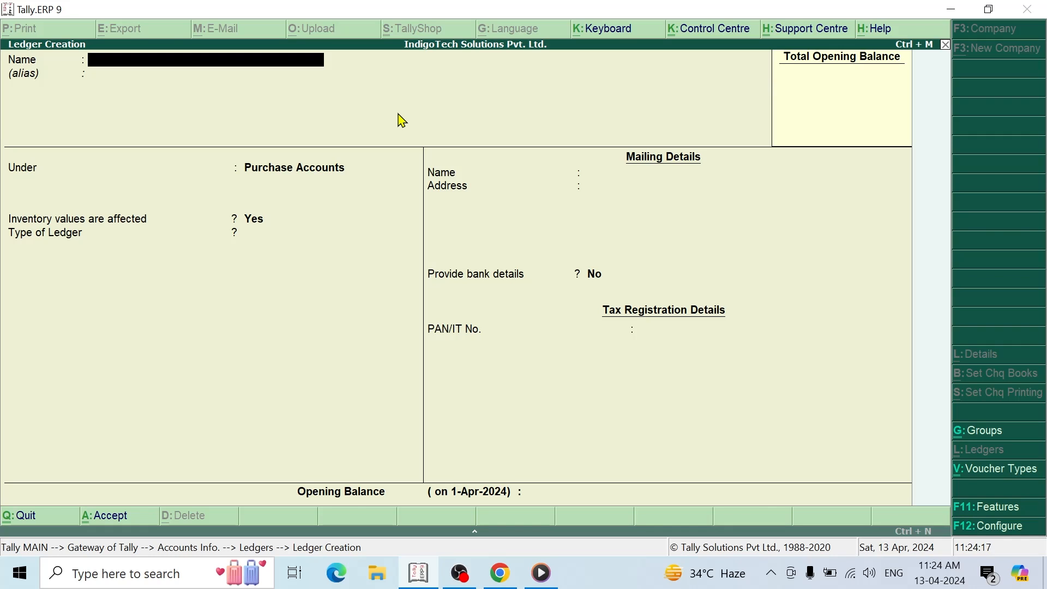
Step: Name a new ledger Home Computer Pvt. Ltd. without an alias and place it under Sundry Creditors
text(Home Computer Pvt. Ltd.)
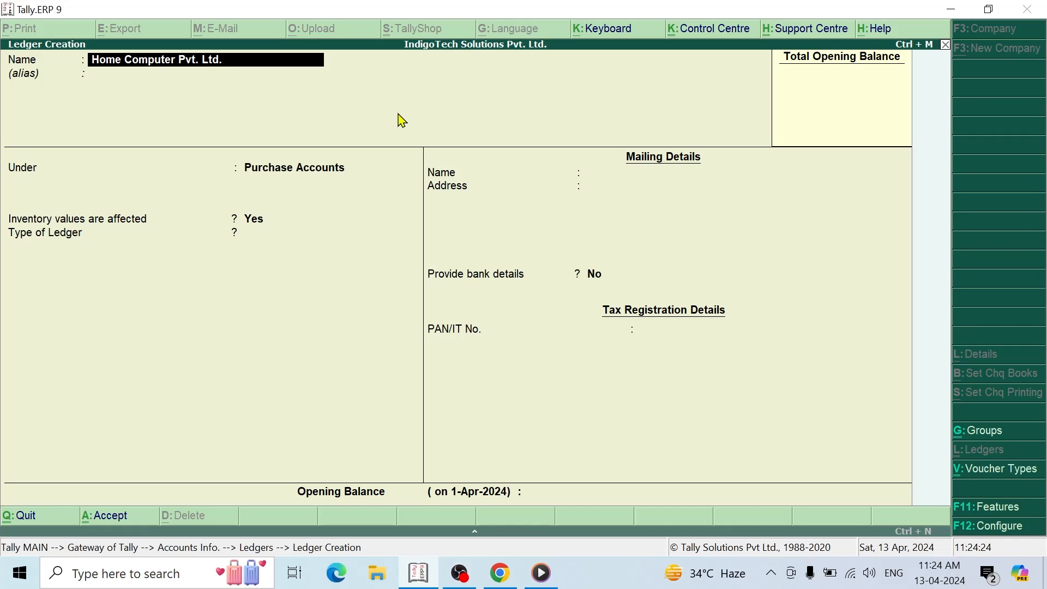
key(Return)
key(Return)
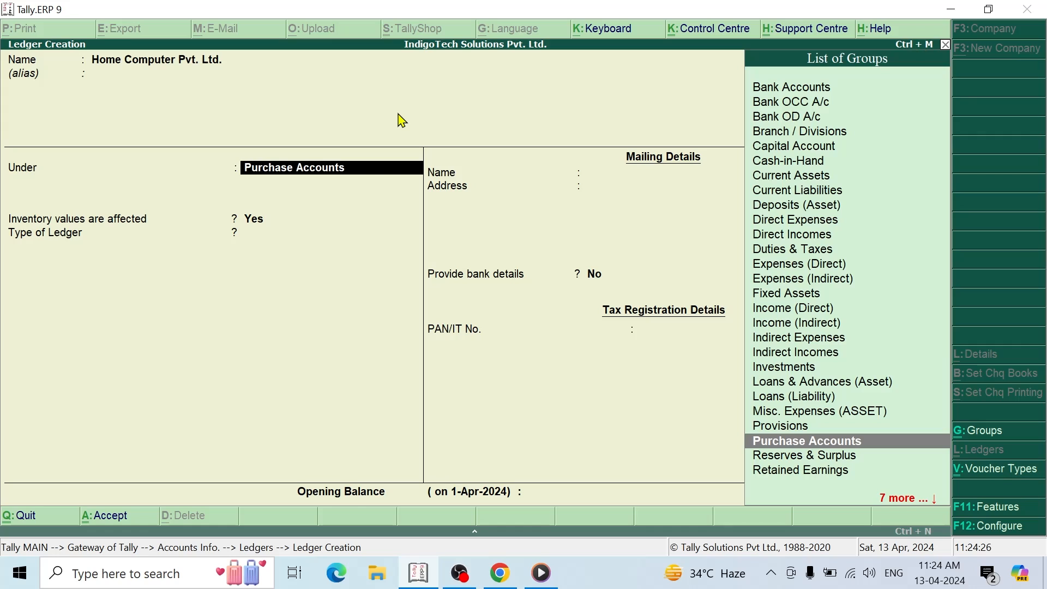
text(Su)
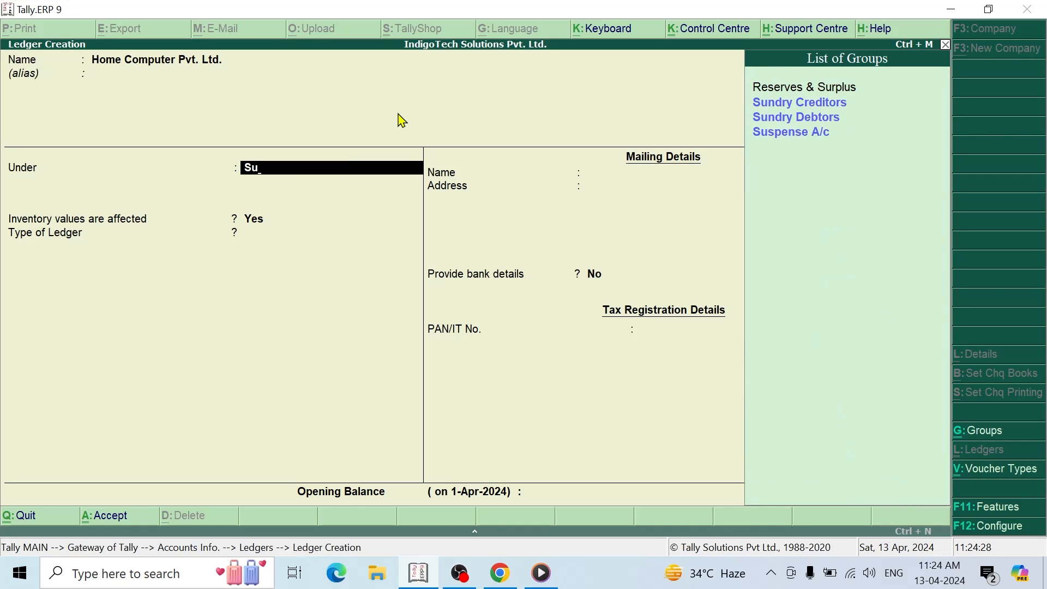
text(nd)
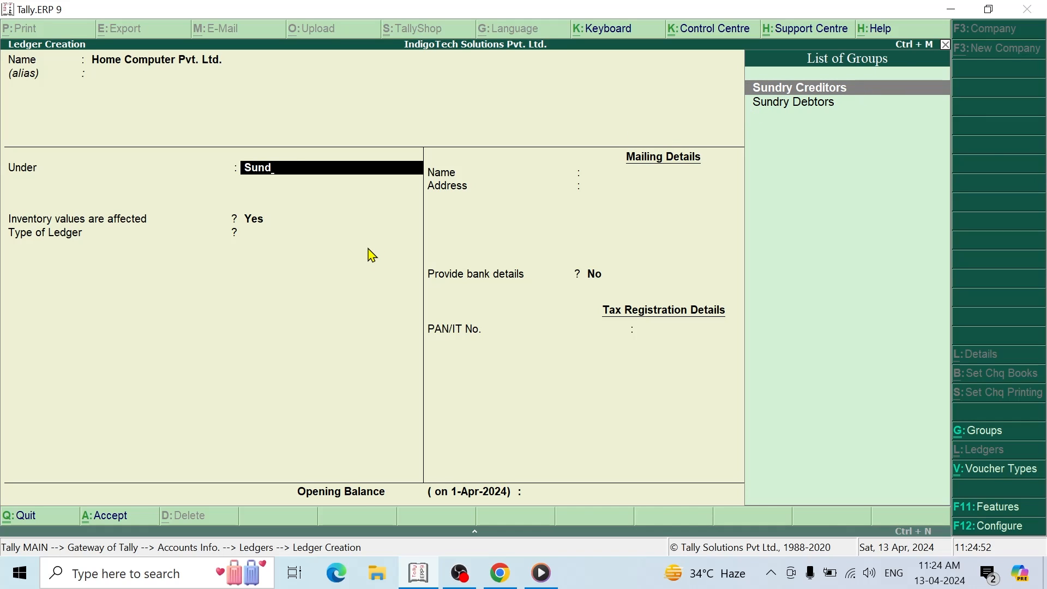
key(Return)
Step: Keep bill-by-bill balances and inventory values affected at No, and keep the mailing name with a blank address and country India
key(Return)
key(Return)
key(Return)
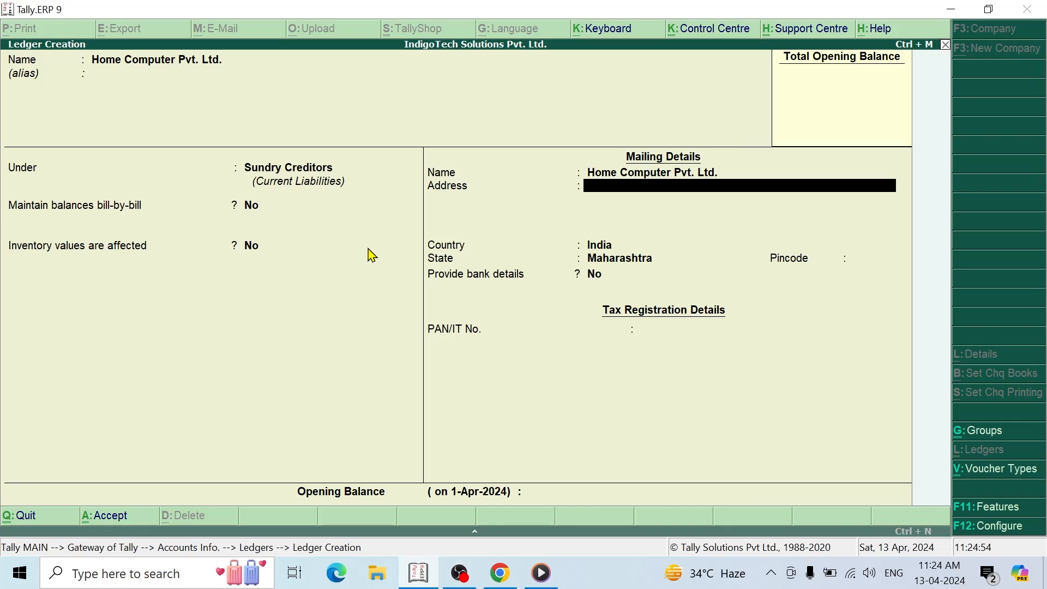
key(Return)
key(Return)
key(Return)
key(BackSpace)
key(BackSpace)
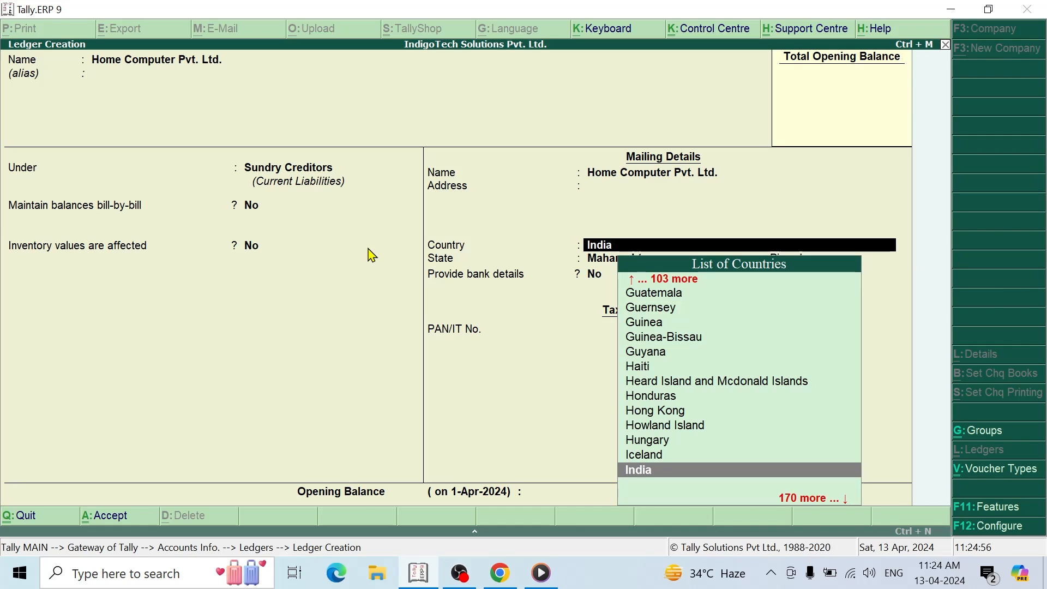
key(Return)
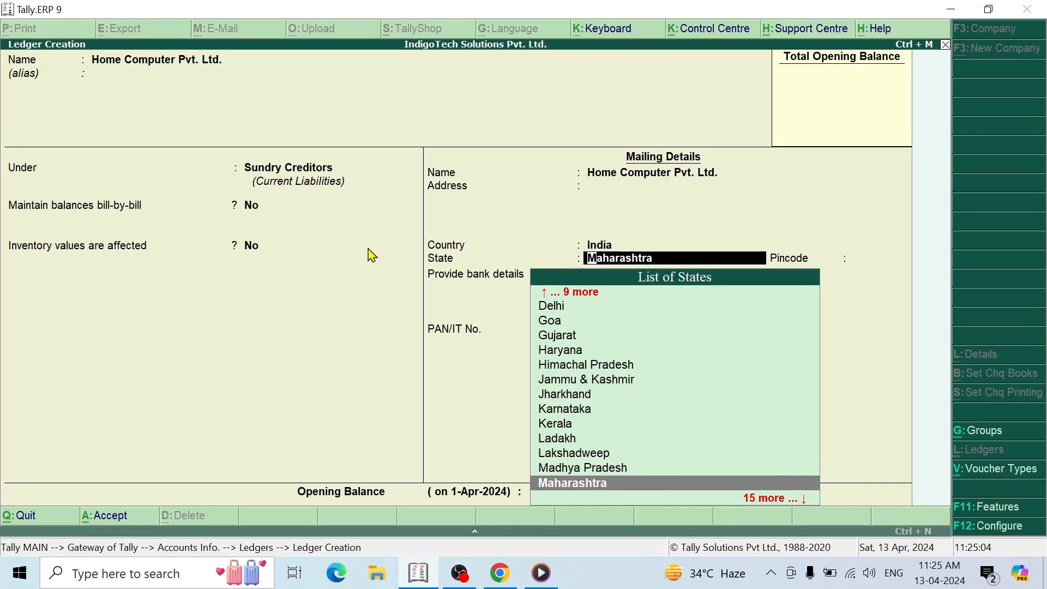
Step: Set the mailing state to Delhi, leave the pincode and PAN blank with bank details at No, and save the Home Computer Pvt. Ltd. ledger
key(Up)
key(Up)
key(Up)
key(Up)
key(Up)
key(Up)
key(Up)
key(Up)
key(Up)
key(Up)
key(Up)
key(Up)
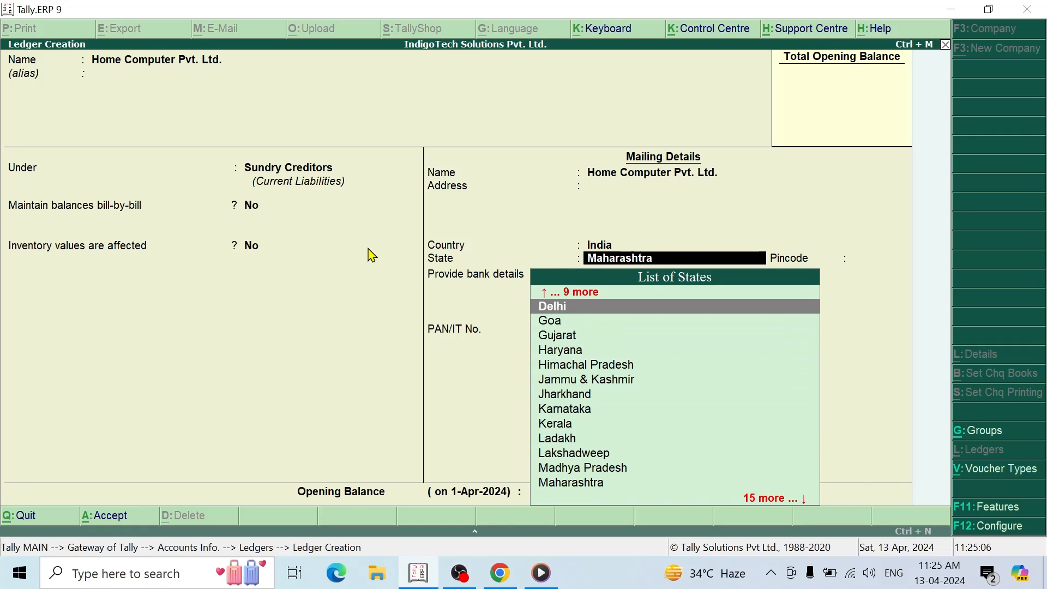
key(Return)
key(Return)
key(Return)
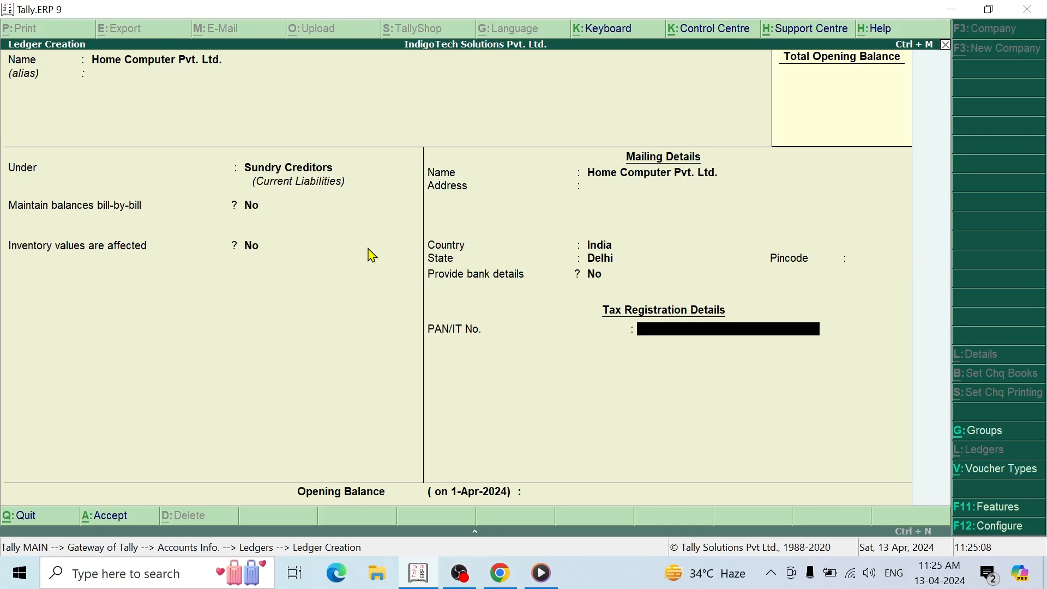
key(Return)
key(Return)
key(Return)
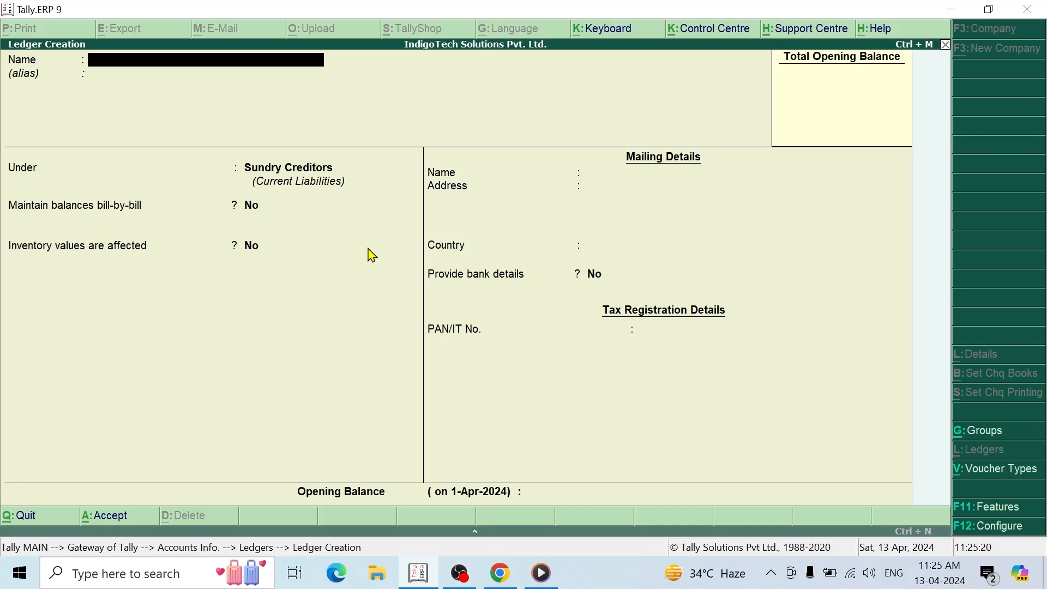
Step: Name a new ledger HDFC Bank without an alias and place it under Bank Accounts
text(HDFC Bank)
key(Return)
key(Return)
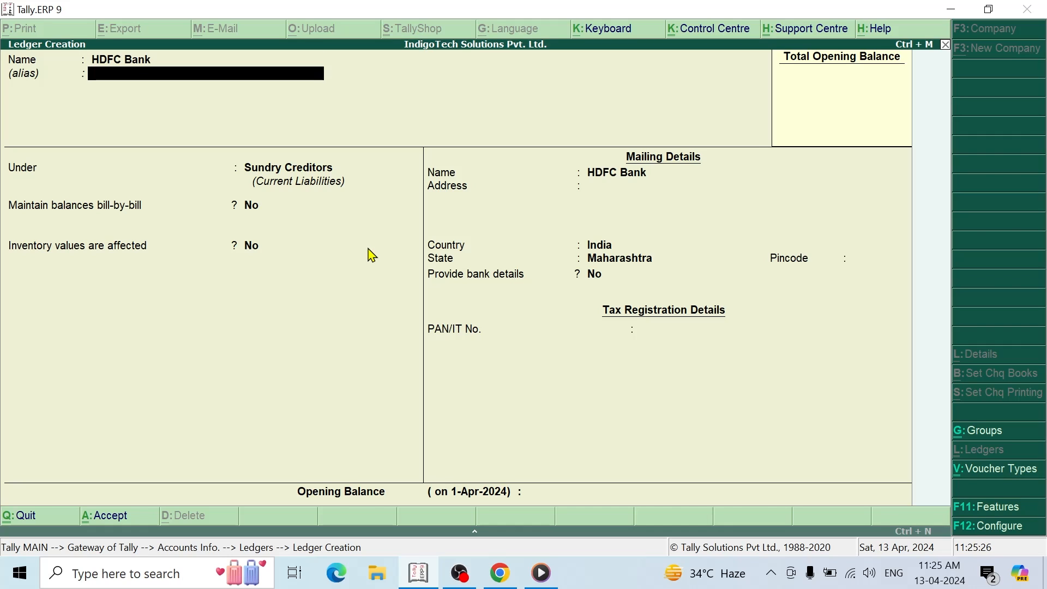
text(Bank)
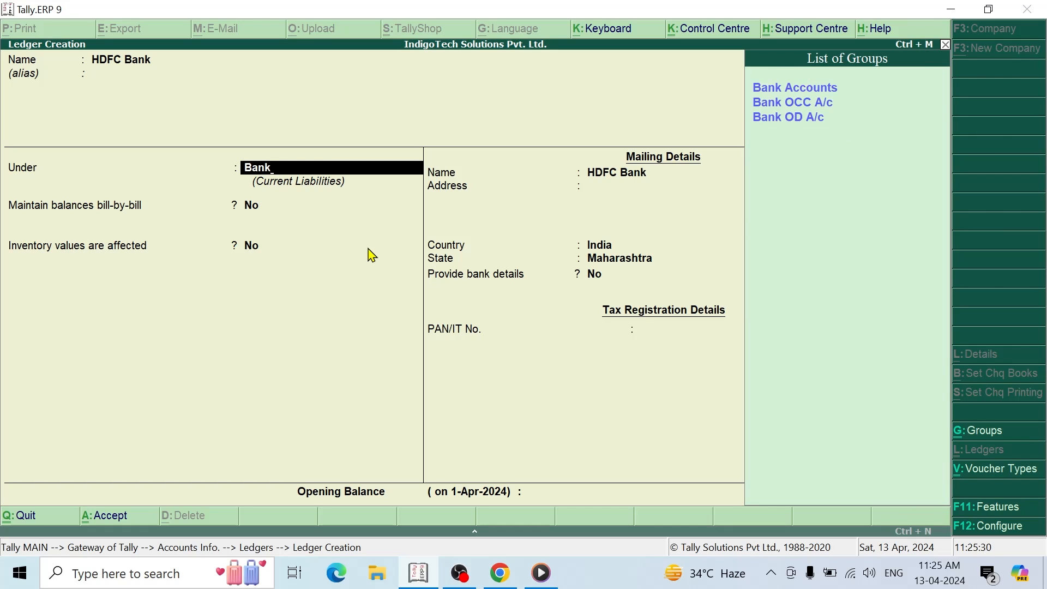
key(Down)
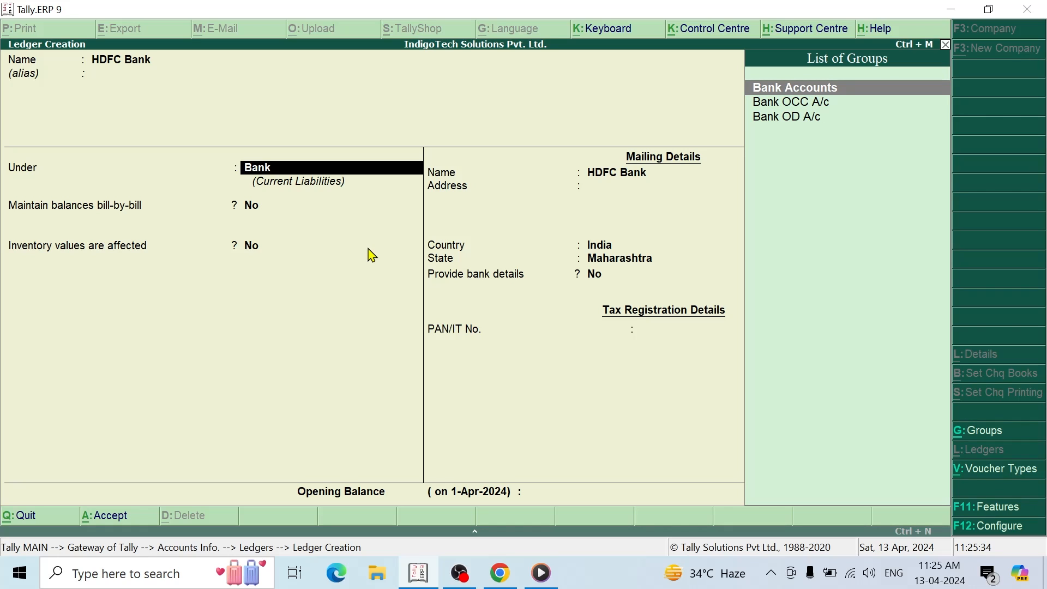
key(Return)
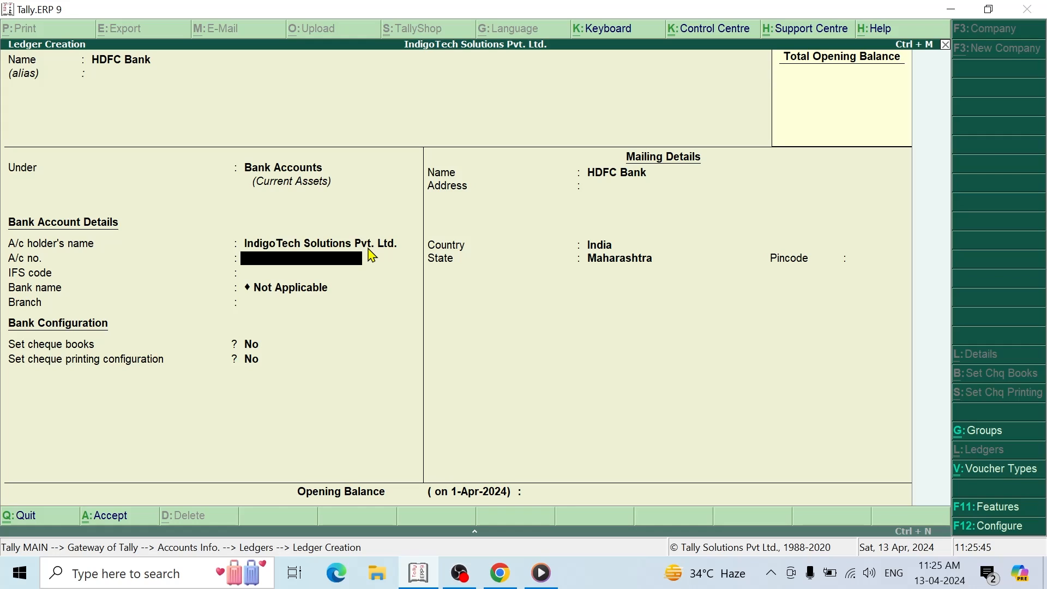
Step: Leave the account number, IFS code and branch blank, with bank name Not Applicable and both cheque settings at No
key(Return)
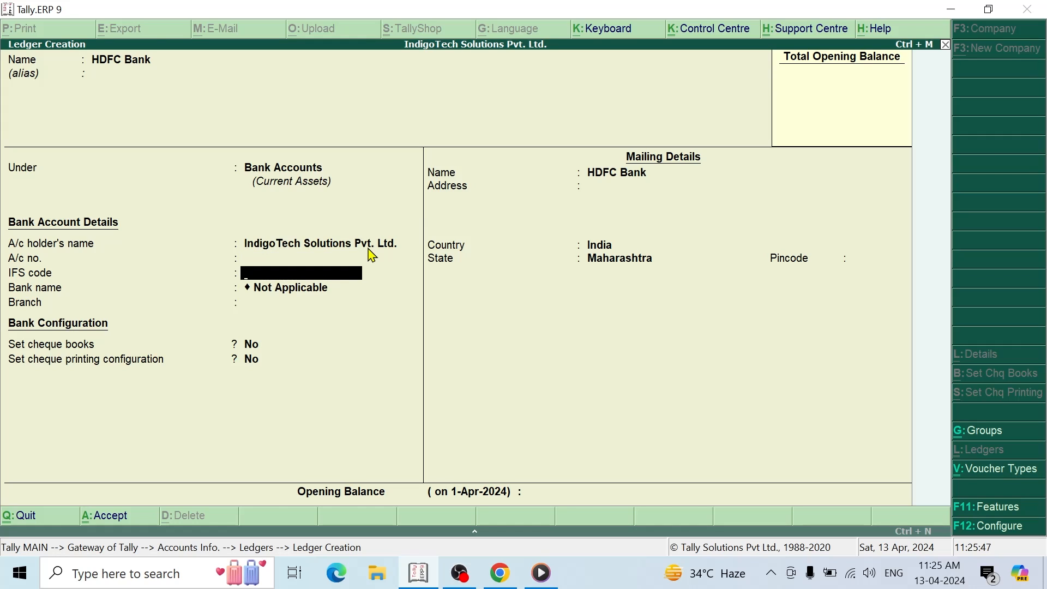
key(Return)
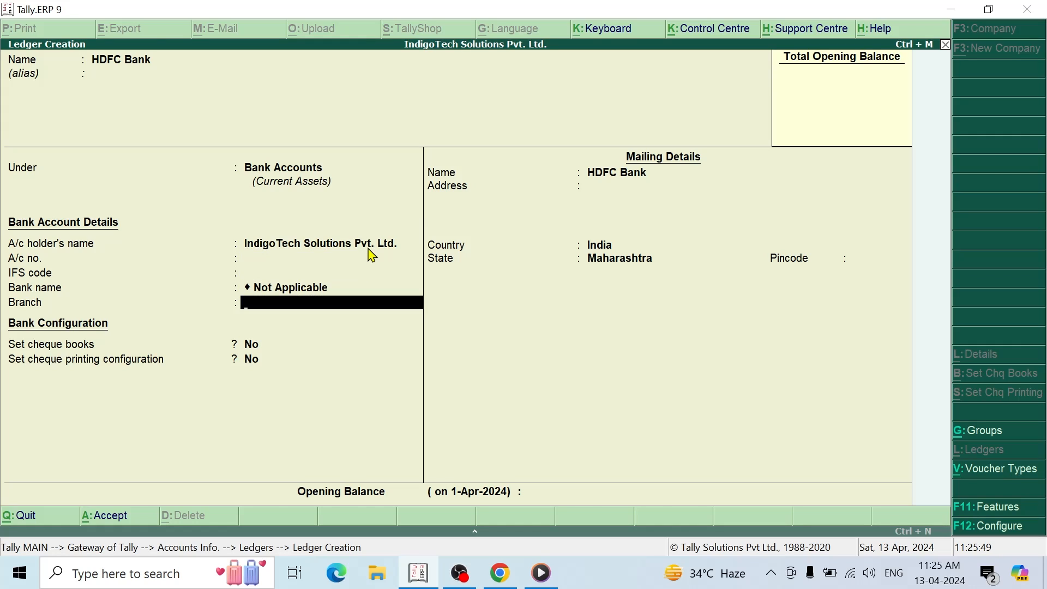
key(Return)
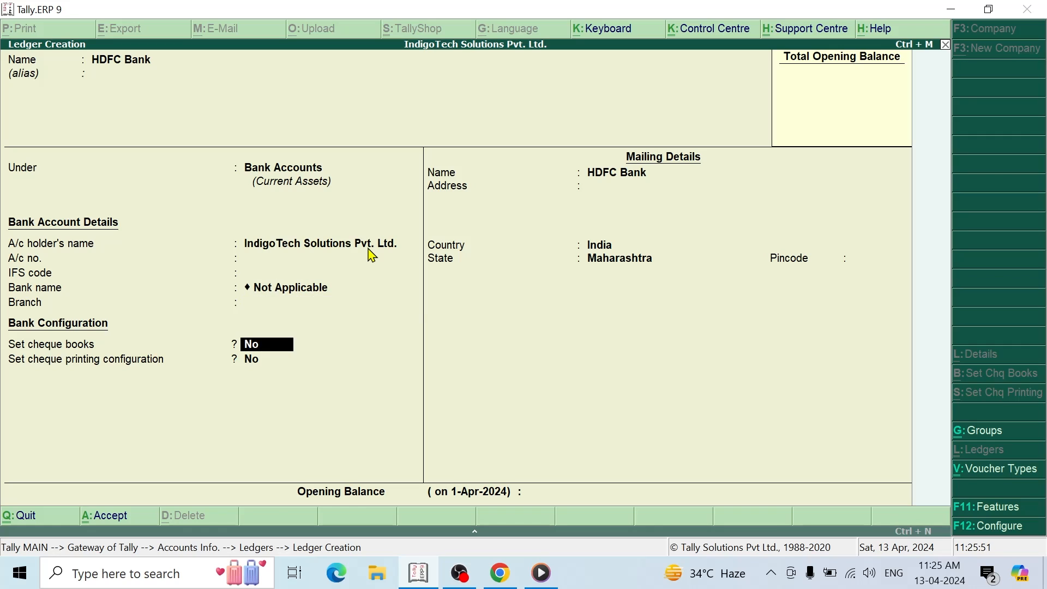
key(Return)
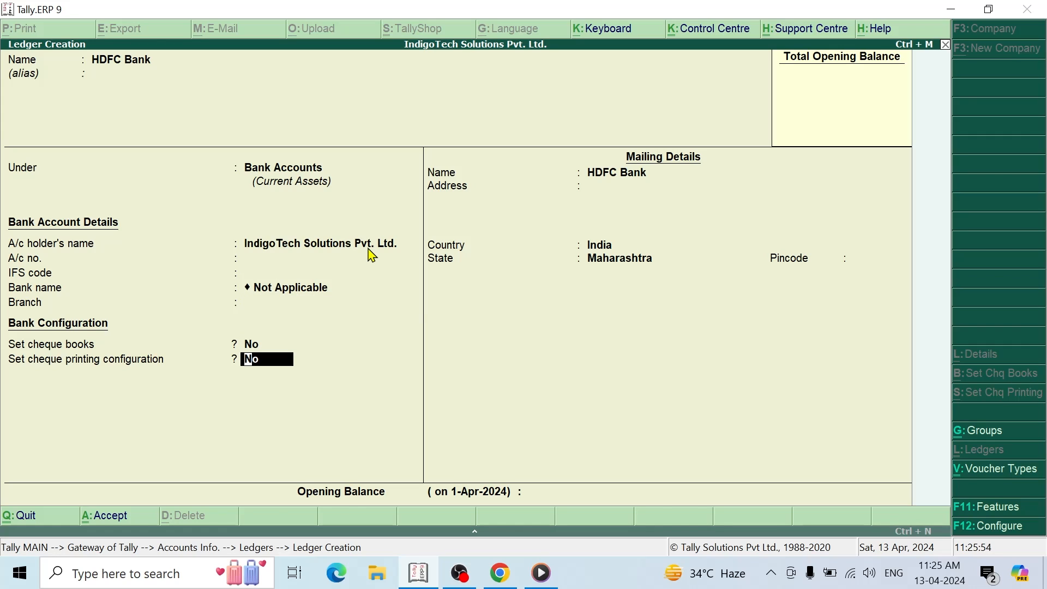
key(Return)
Step: Keep the mailing details with India and Maharashtra and a blank pincode, and save the HDFC Bank ledger without an opening balance
key(Return)
key(Return)
key(Return)
key(Return)
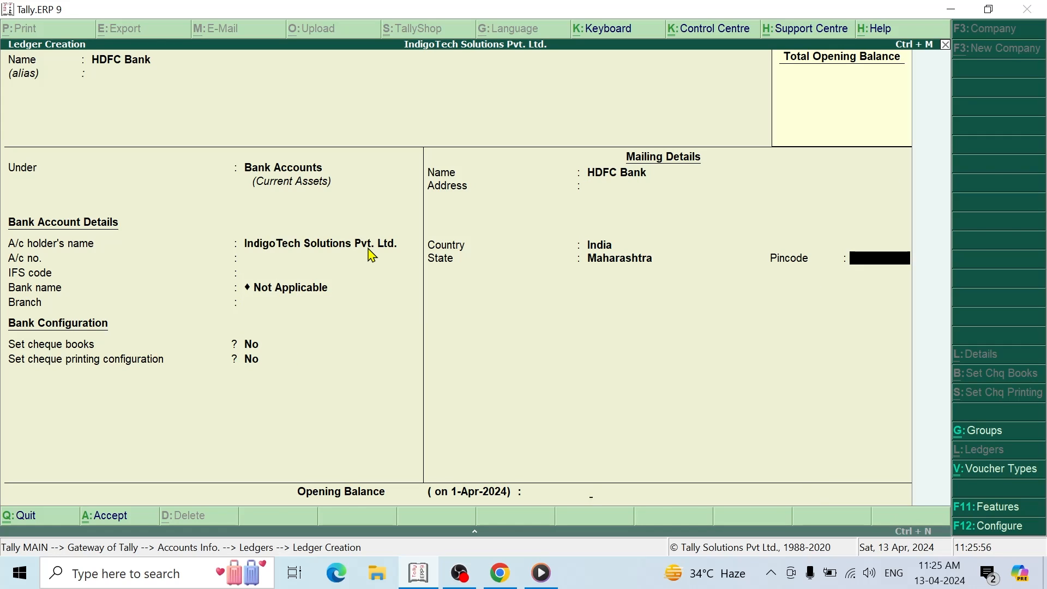
key(Return)
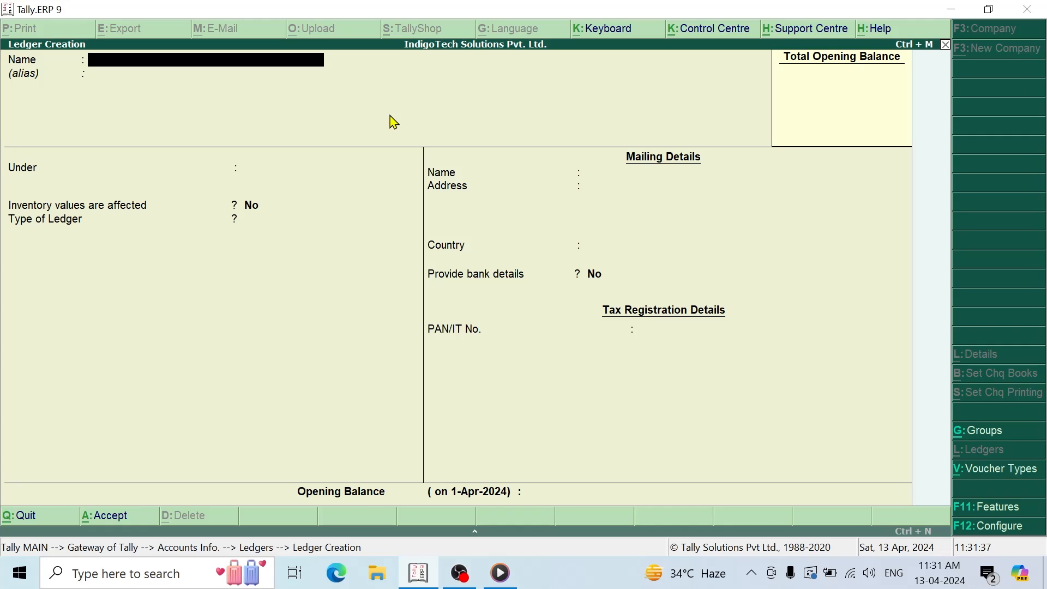
Step: Name a new ledger Commercial Complex without an alias and place it under Indirect Expenses
text(Commercial Complex)
key(Return)
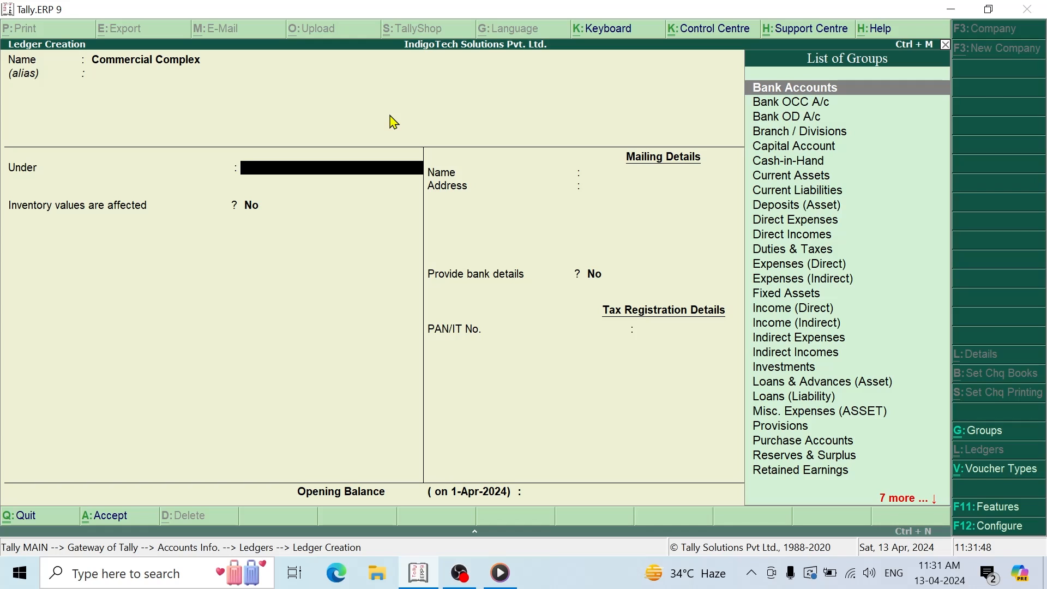
text(indi)
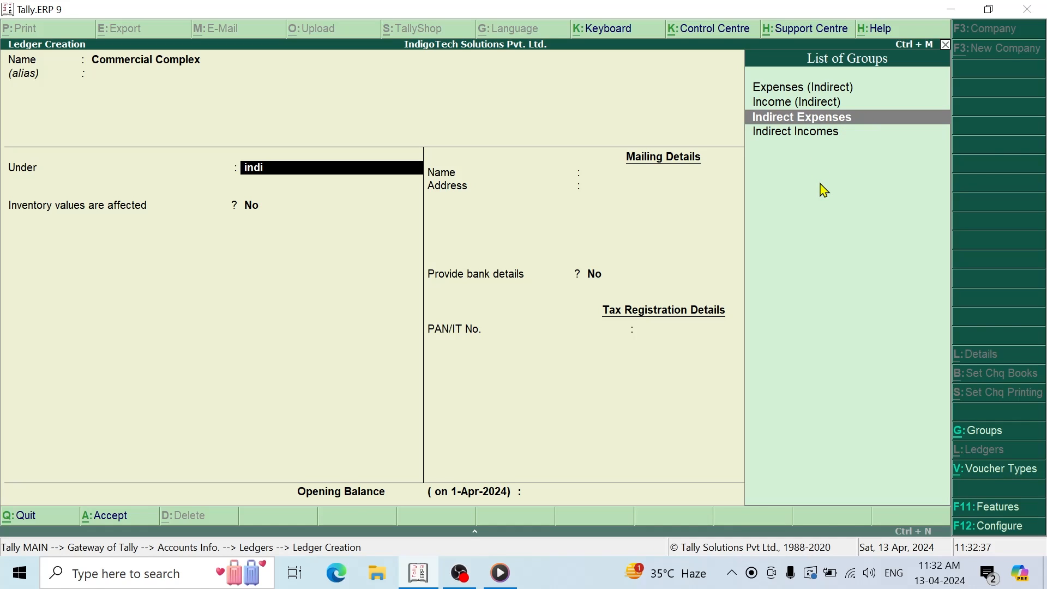
key(Return)
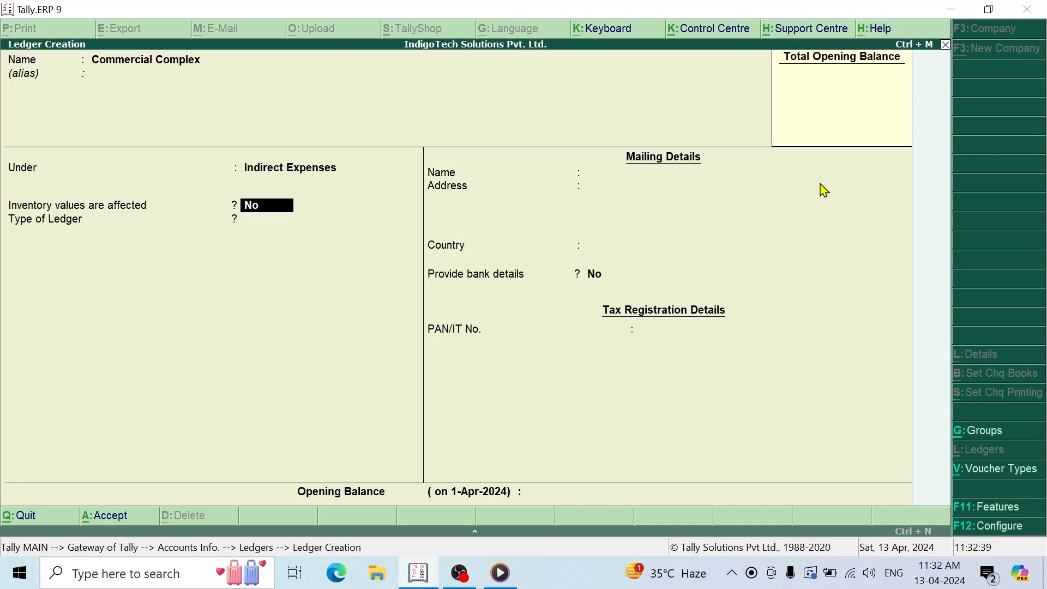
Step: Keep inventory values affected at No and the ledger type at Not Applicable, and save the Commercial Complex ledger
key(Return)
key(Return)
key(Return)
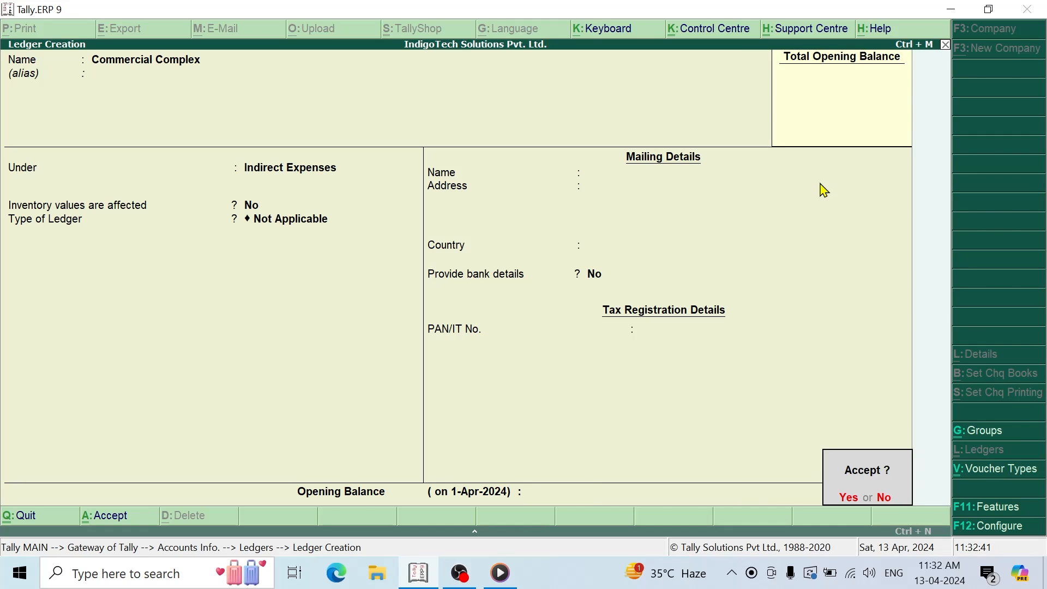
key(Return)
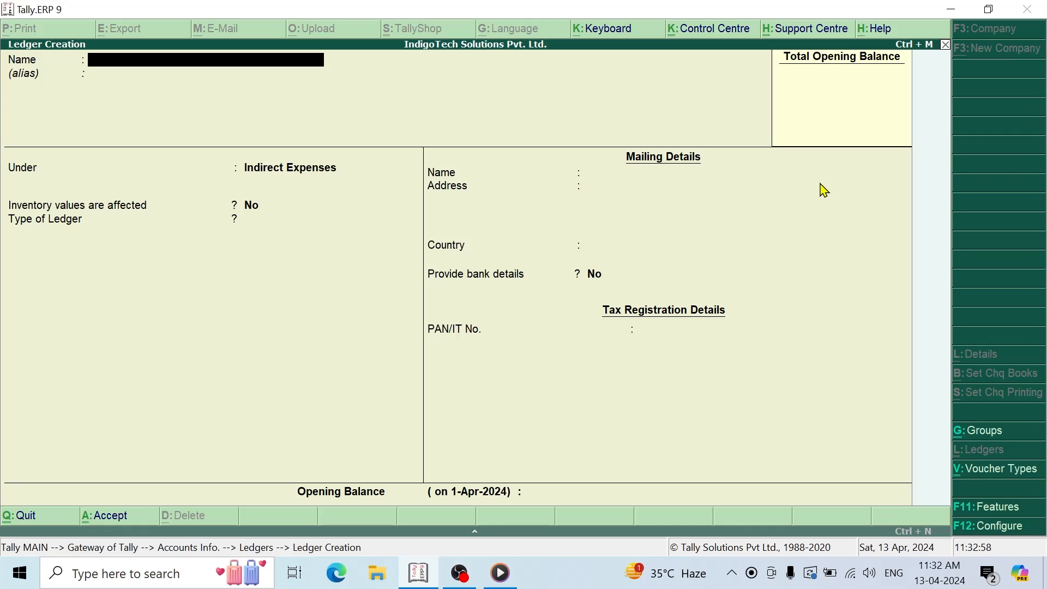
text(Captial A/c)
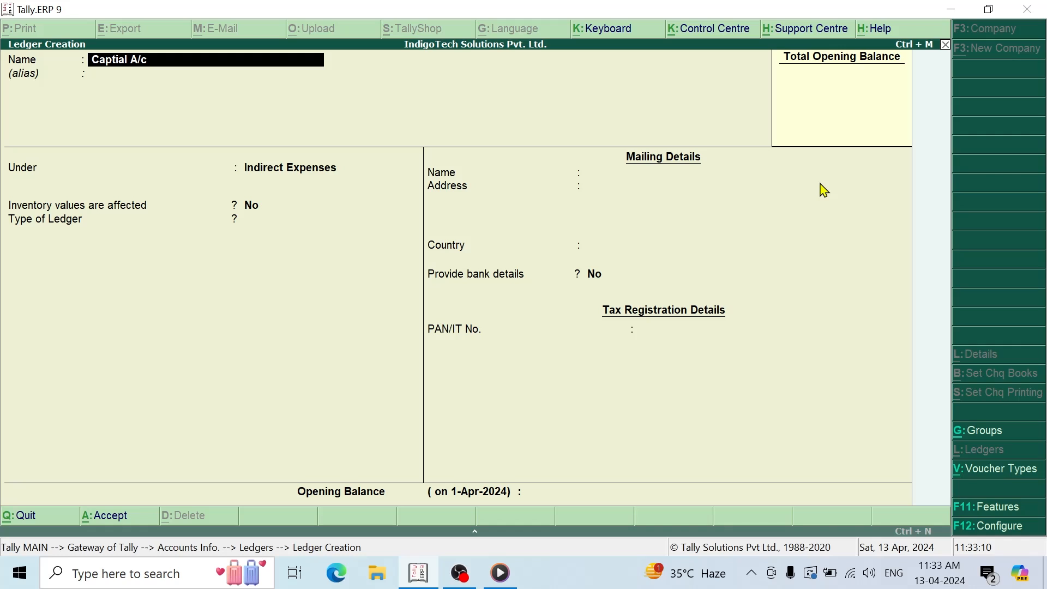
key(BackSpace)
key(BackSpace)
key(BackSpace)
key(BackSpace)
key(BackSpace)
key(BackSpace)
key(BackSpace)
key(BackSpace)
key(BackSpace)
key(BackSpace)
key(BackSpace)
Step: Name the new ledger with the owner's name followed by Capital A/c, without an alias, and place it under Capital Account
text(N.S Kholiya Capital A/c)
key(Return)
key(Return)
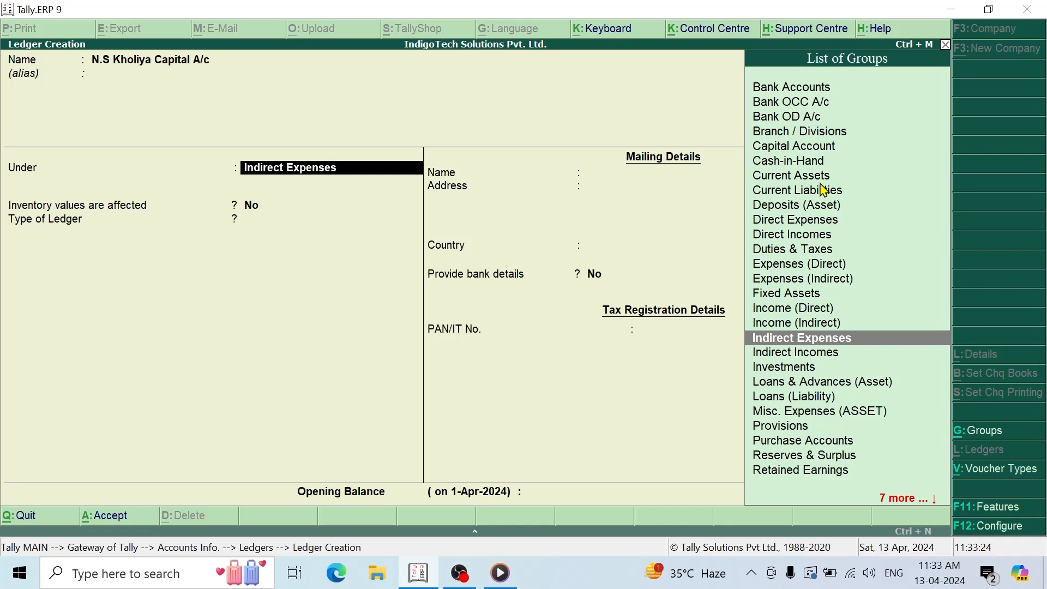
text(Capita)
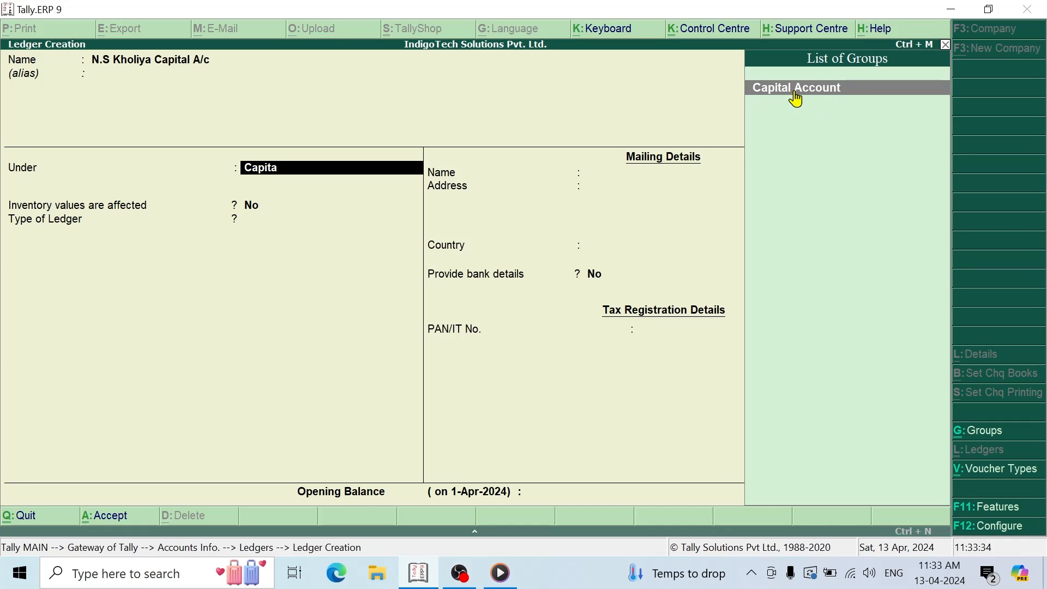
key(Return)
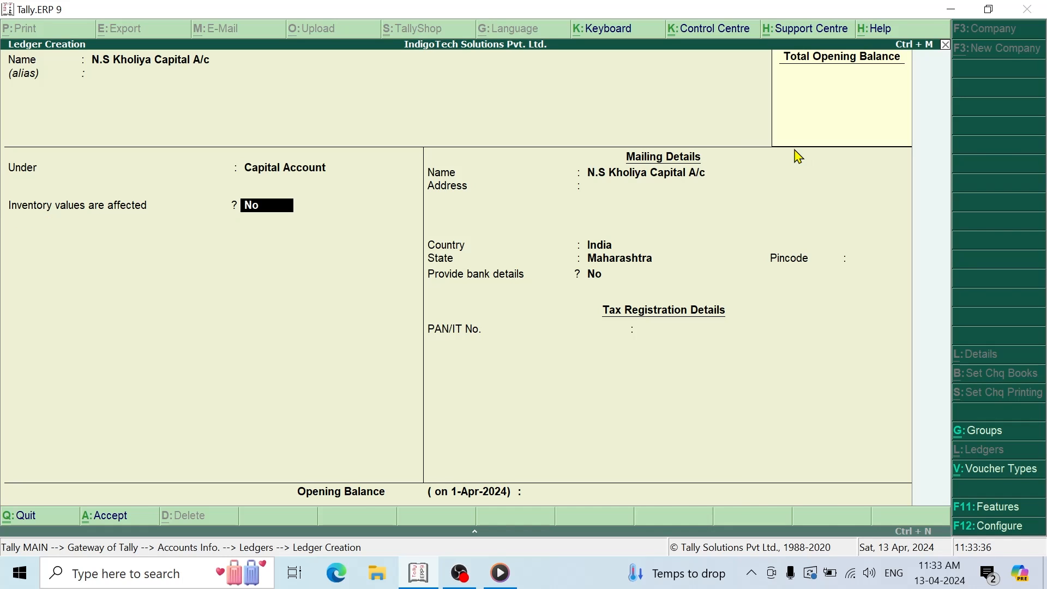
Step: Keep inventory and bank details at No, country India and state Maharashtra, leave the PAN blank, and save the owner's capital ledger
key(Return)
key(Return)
key(Return)
key(Return)
key(Return)
key(Return)
key(Return)
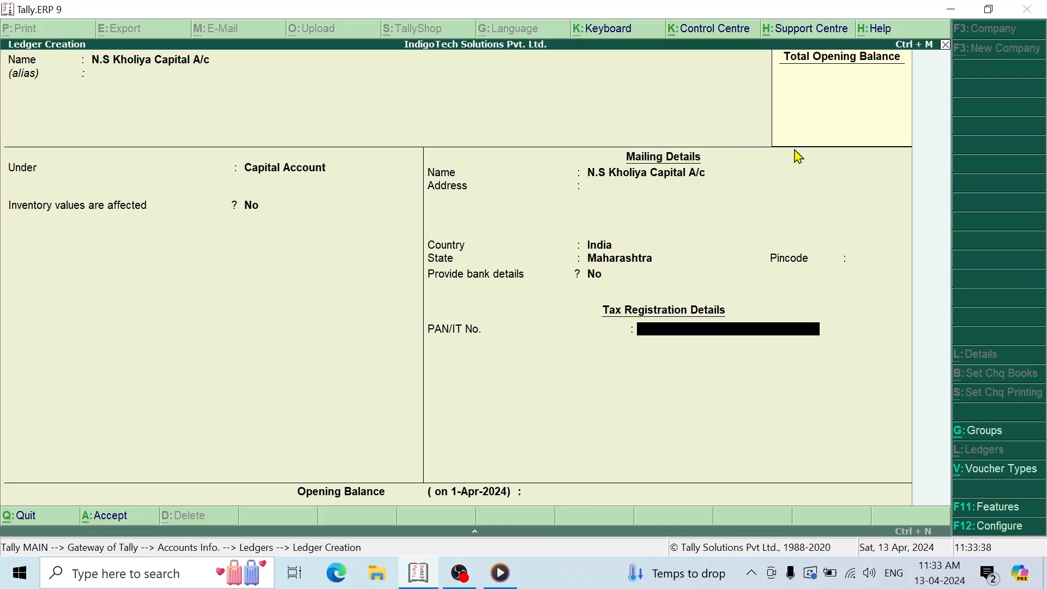
key(Return)
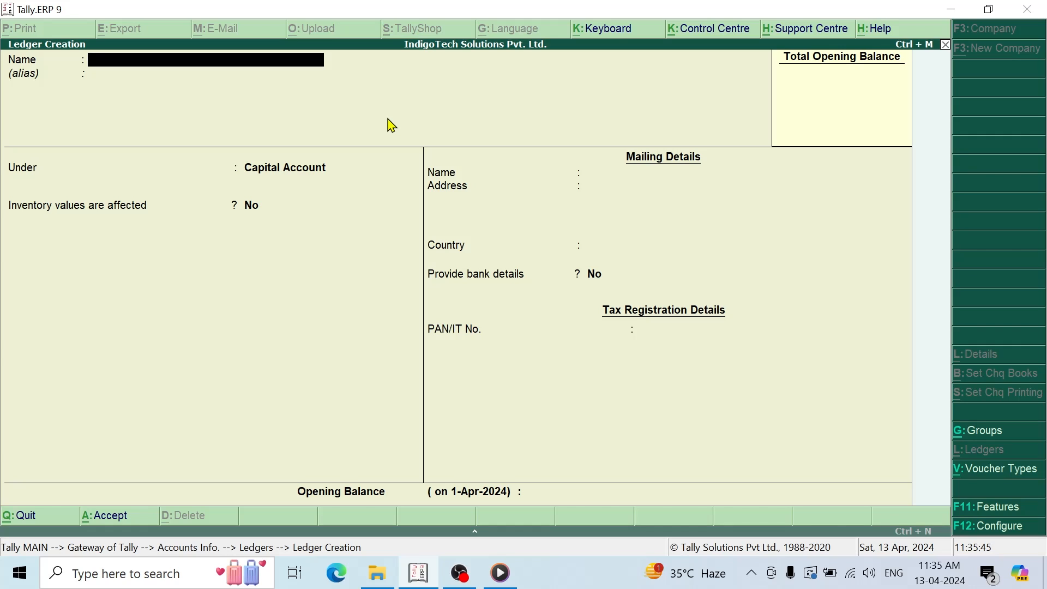
Step: Name the new ledger Desktop Computer without an alias and place it under Fixed Assets
text(Desktop Computer)
key(Return)
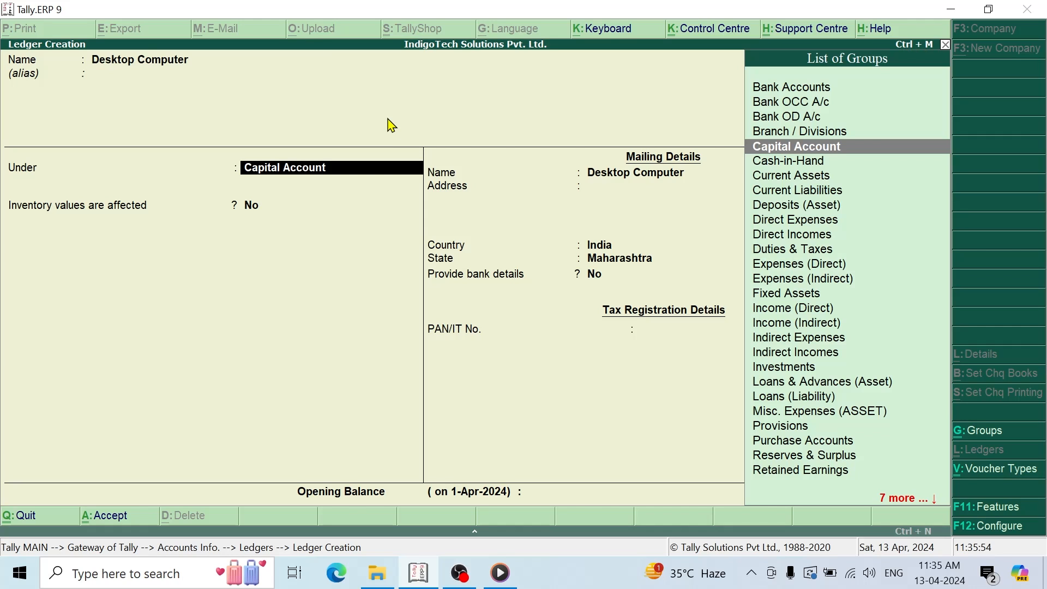
text(Fixe)
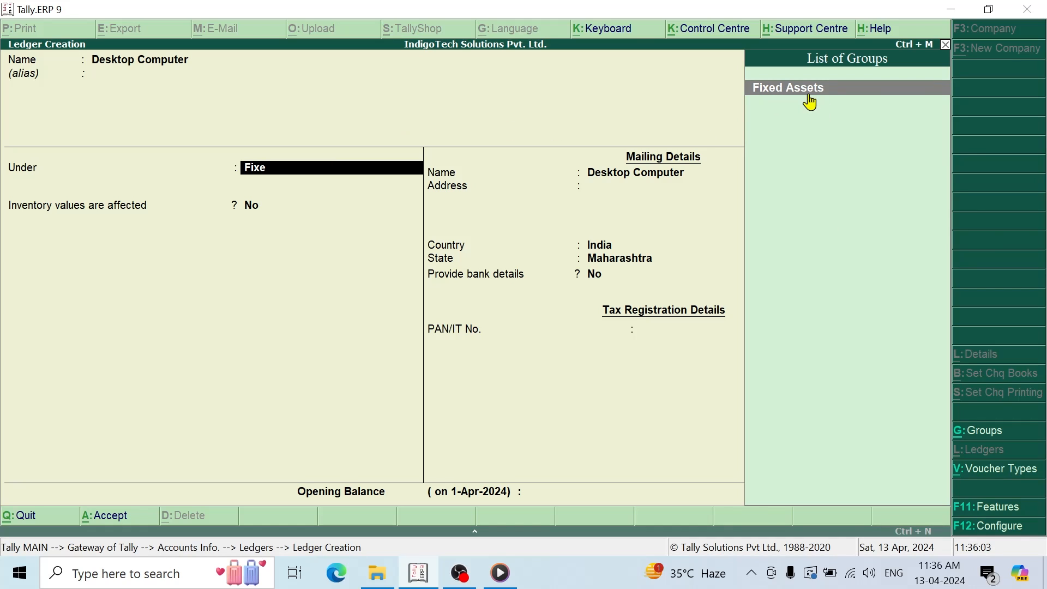
key(Return)
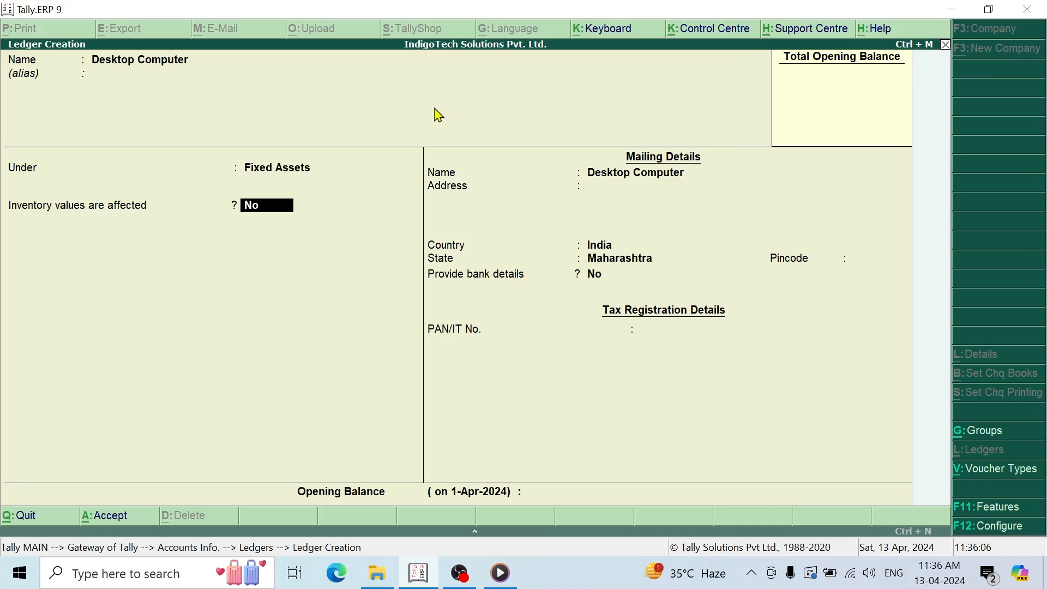
Step: Keep inventory values and bank details at No, country India and state Maharashtra, leave the opening balance blank, and save the Desktop Computer ledger
key(Return)
key(Return)
key(Return)
key(Return)
key(Return)
key(Return)
key(Return)
key(Return)
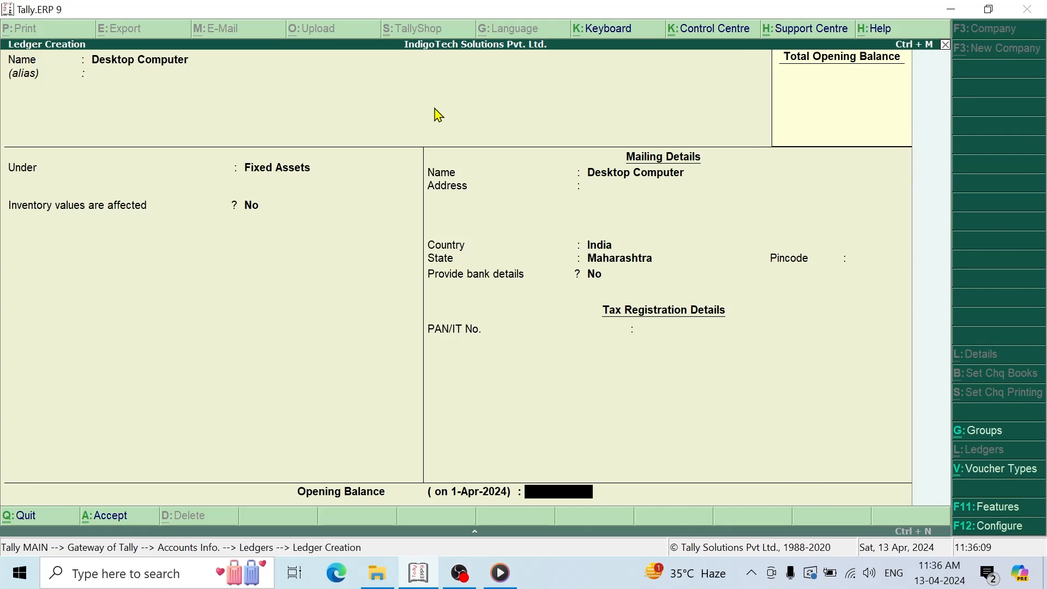
key(Return)
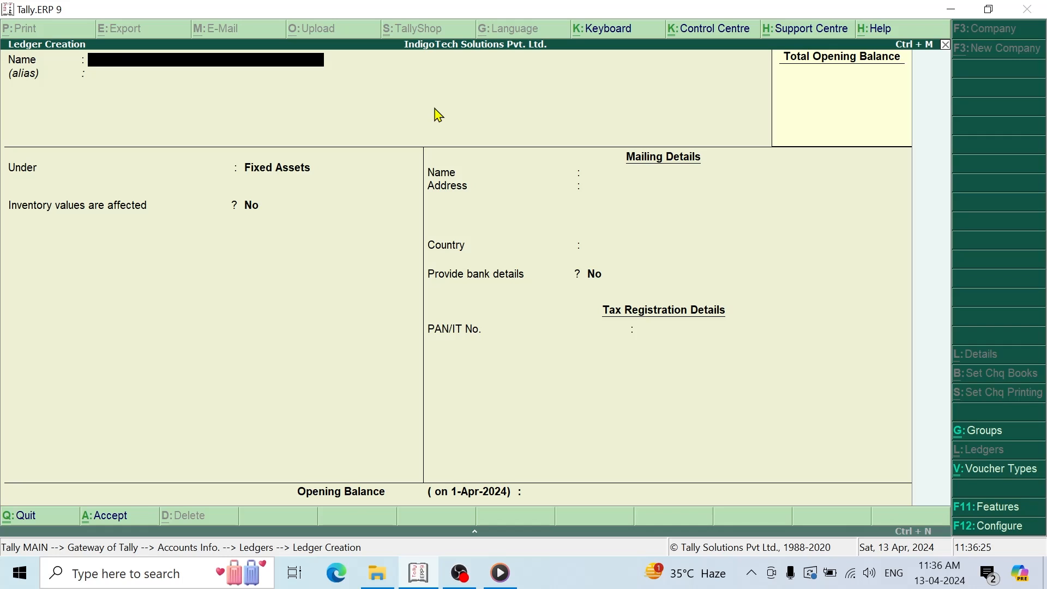
Step: Name the new ledger Sbi Business Loan without an alias and place it under Loans (Liability)
text(Sbi Business Loan)
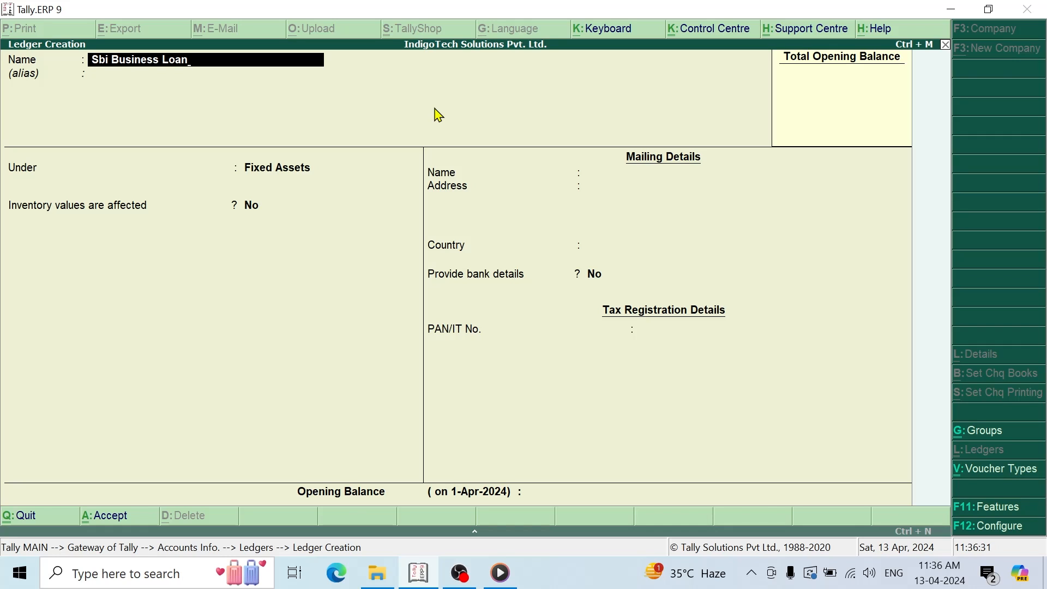
key(Return)
key(Return)
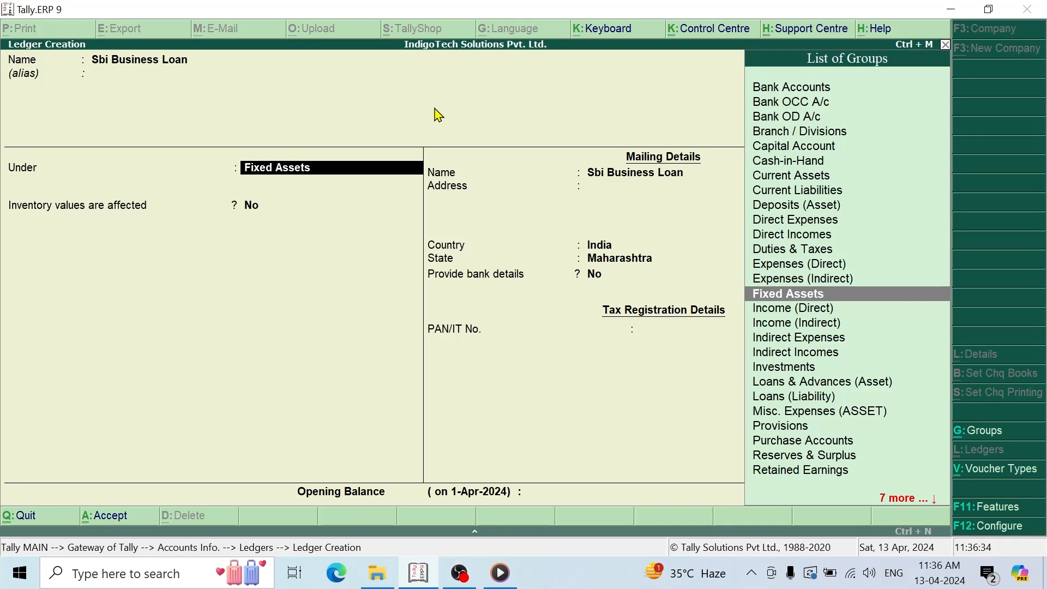
text(Lia)
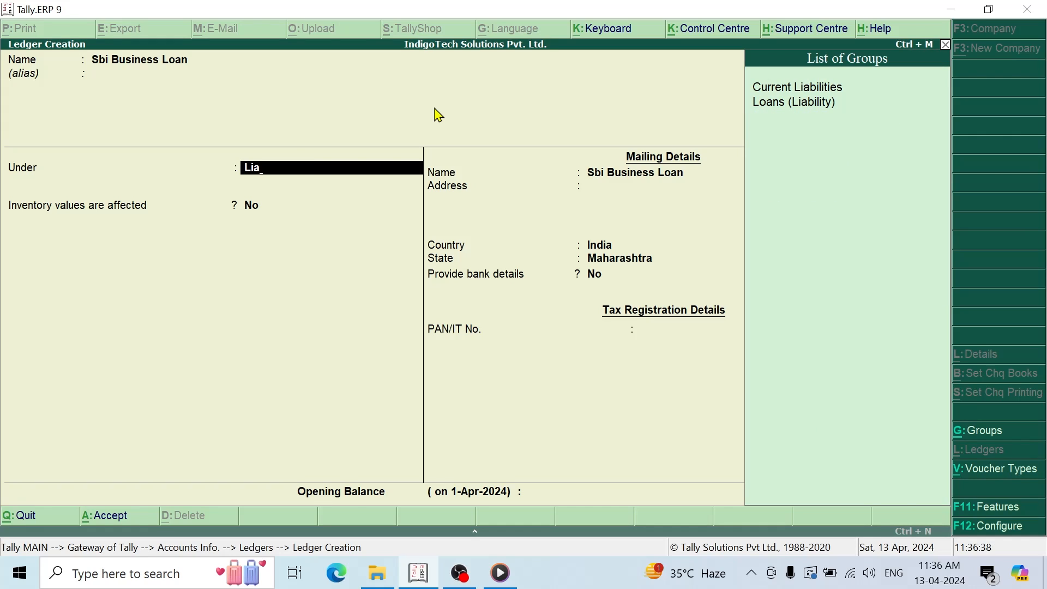
key(Down)
key(Down)
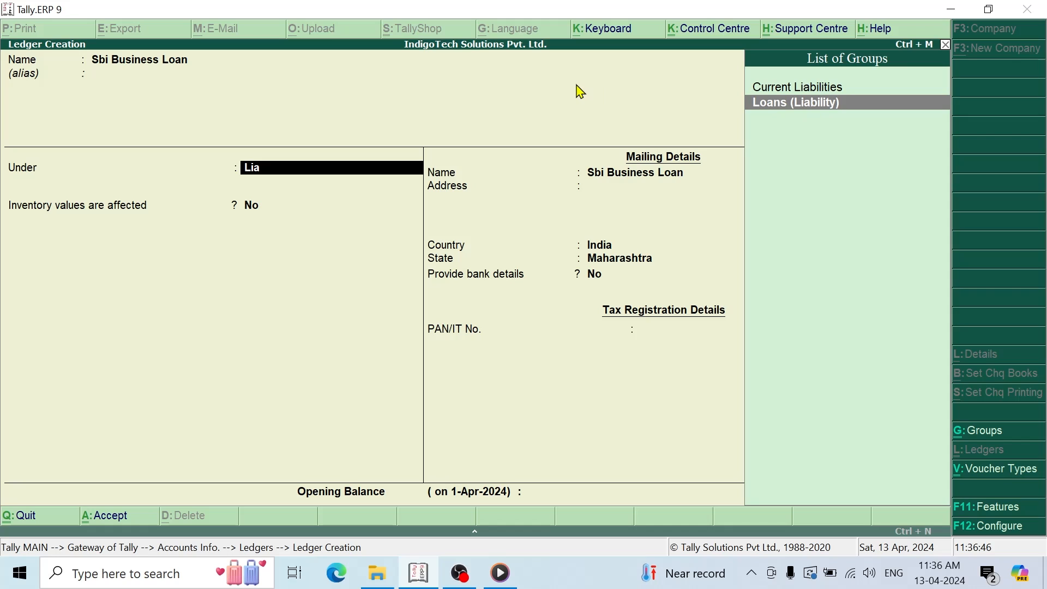
key(Return)
Step: Keep inventory values and bank details at No, leave the PAN and opening balance blank, and save the Sbi Business Loan ledger
key(Return)
key(Return)
key(Return)
key(Return)
key(Return)
key(Return)
key(Return)
key(Return)
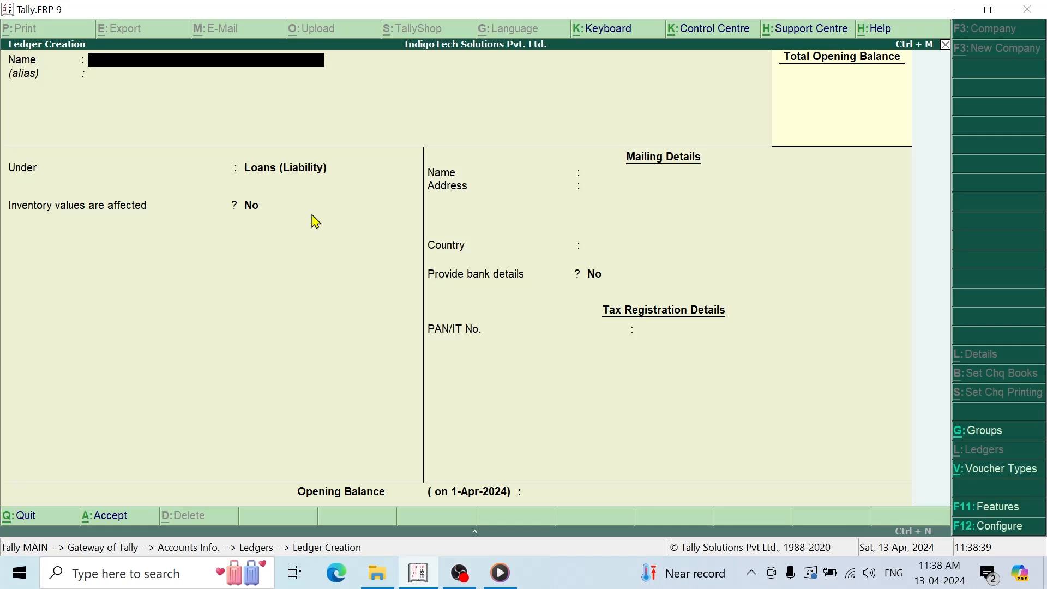
Step: Quit ledger creation, return to the Gateway of Tally and highlight Accounting Vouchers
key(Escape)
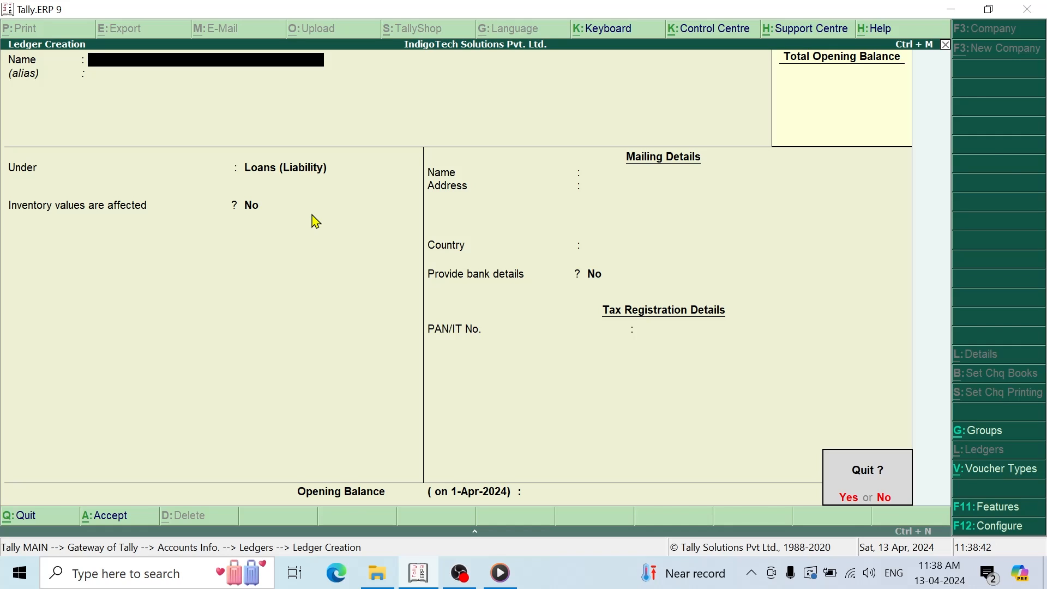
key(y)
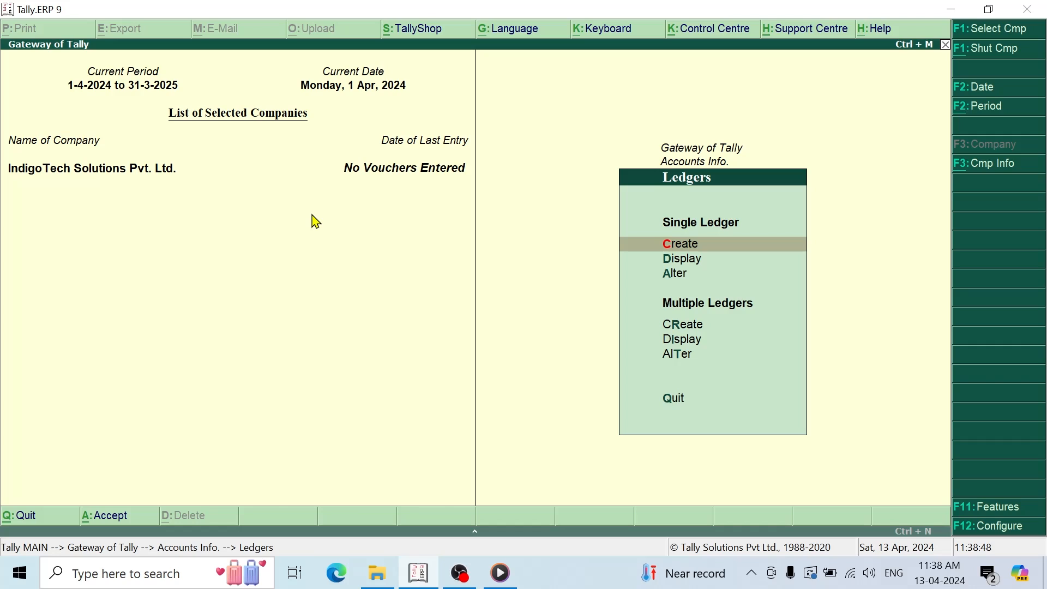
key(Escape)
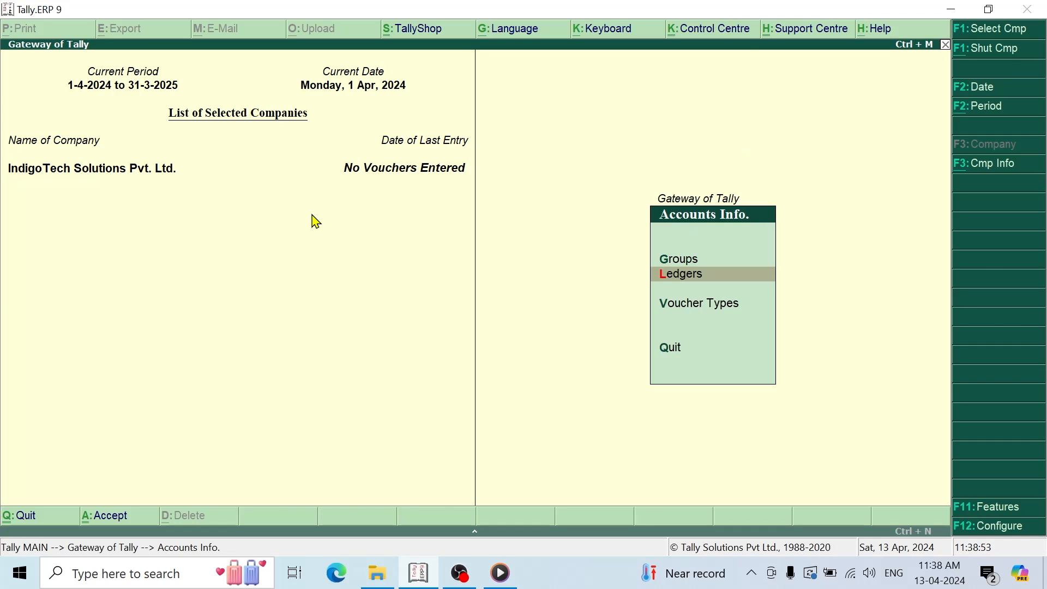
key(Escape)
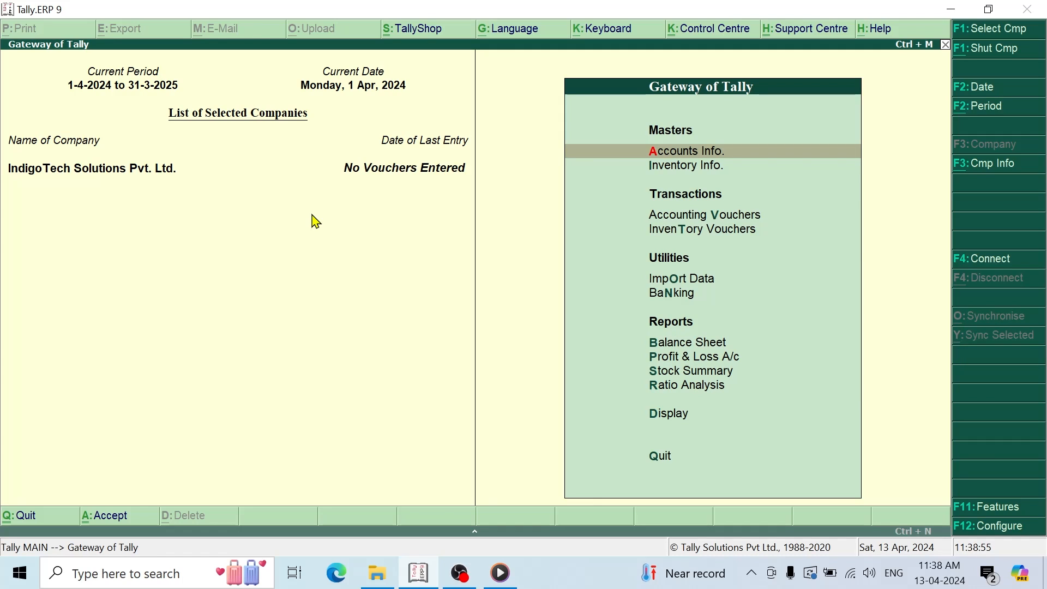
key(Down)
key(Down)
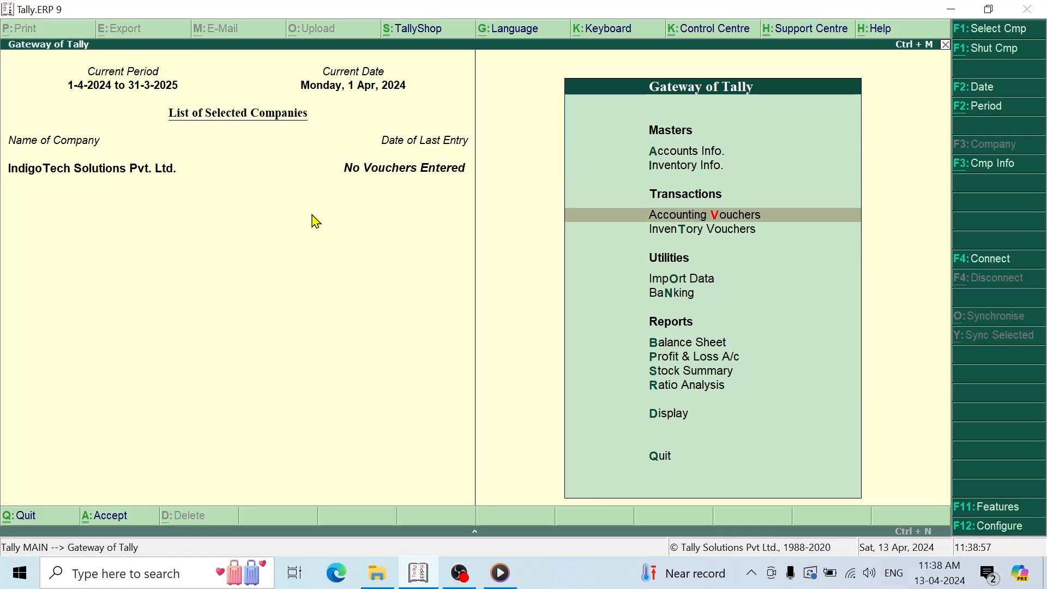